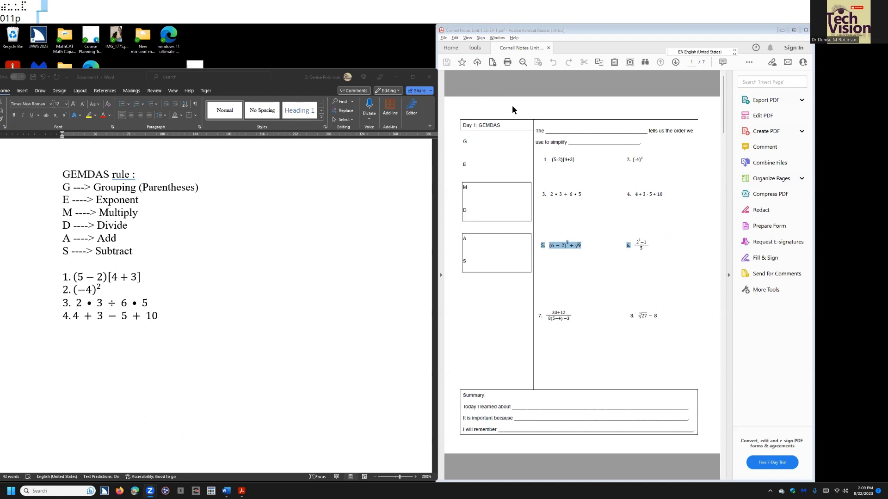
- Read through the Day 1 GEMDAS page of the worksheet PDF, from its heading to the first row of problems
click(558, 159)
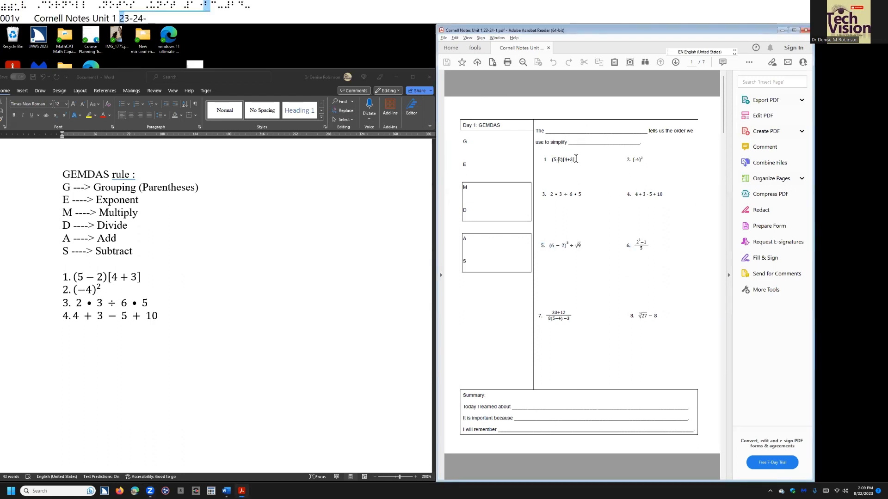
key(Right)
key(Right)
key(Down)
key(Down)
key(Down)
key(Down)
key(Down)
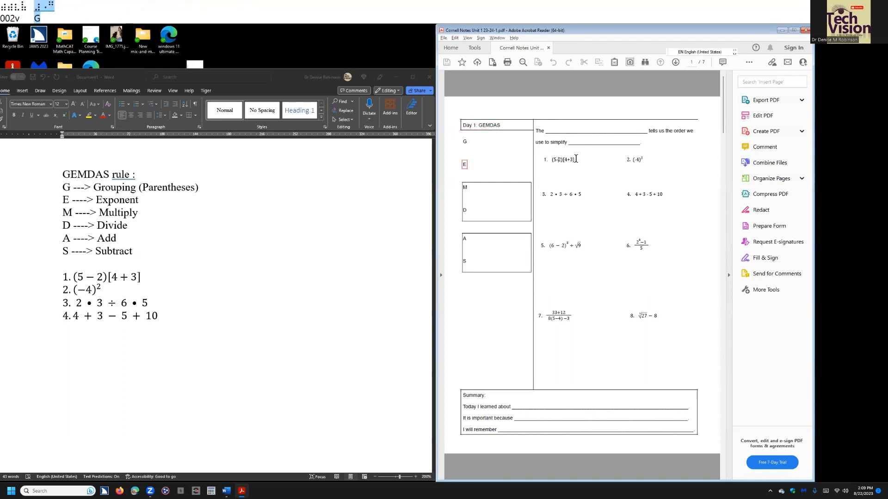
key(Down)
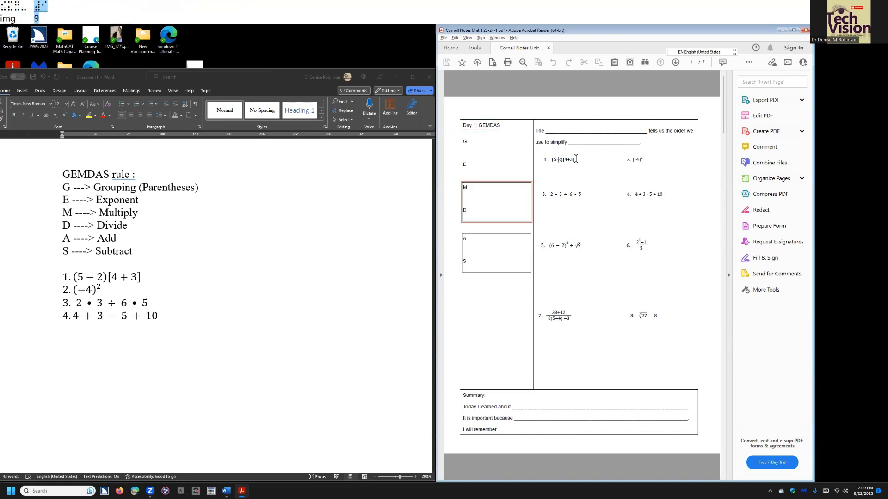
key(Down)
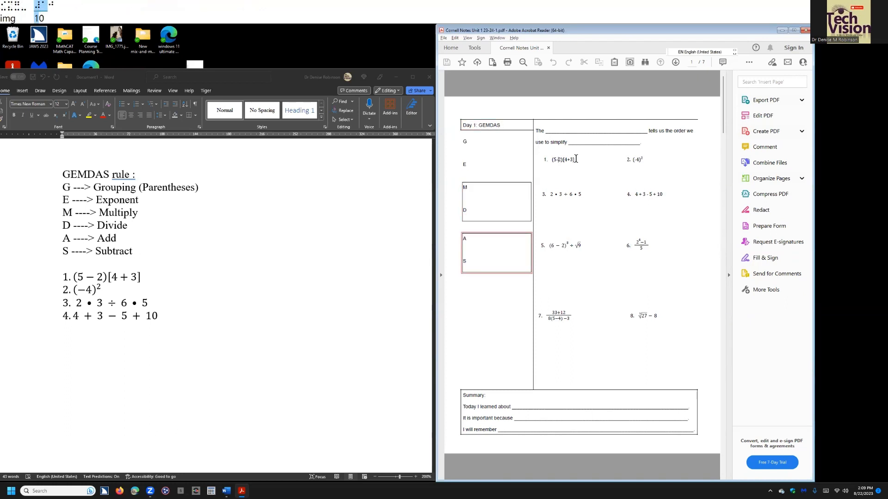
key(Down)
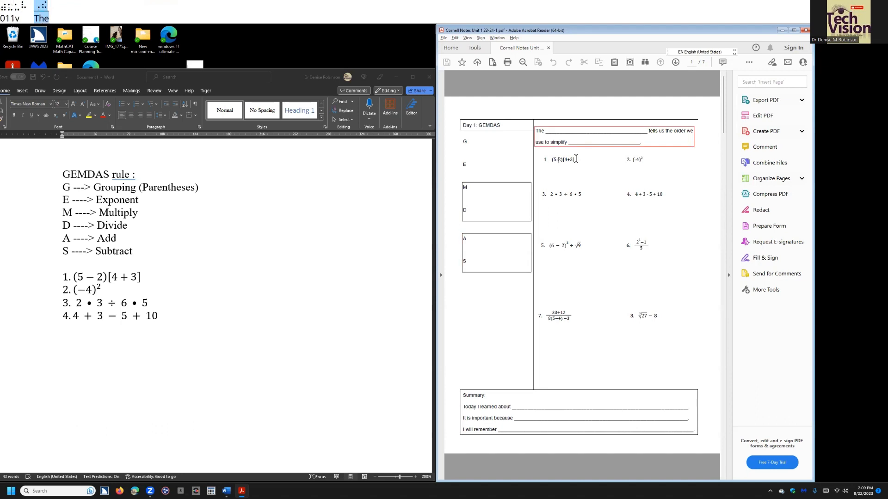
key(Down)
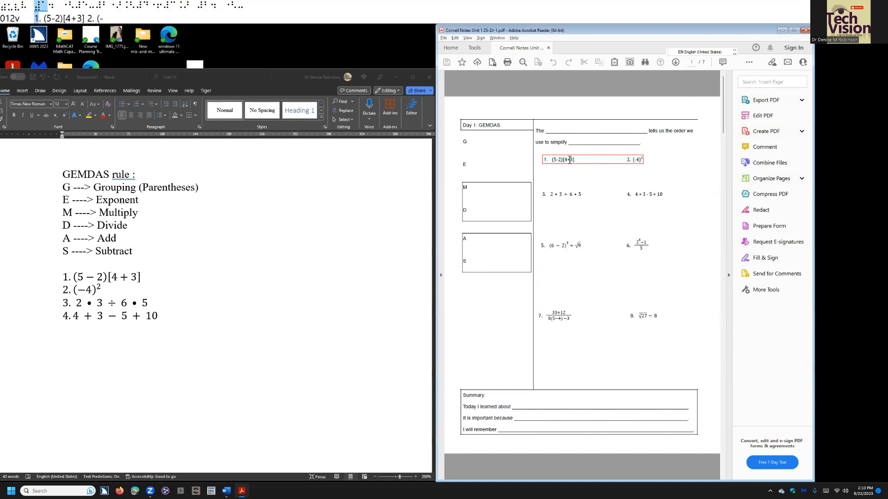
- Copy problem 5 from the worksheet PDF
drag(577, 158, 541, 160)
click(582, 245)
drag(583, 244, 541, 245)
key(ctrl+c)
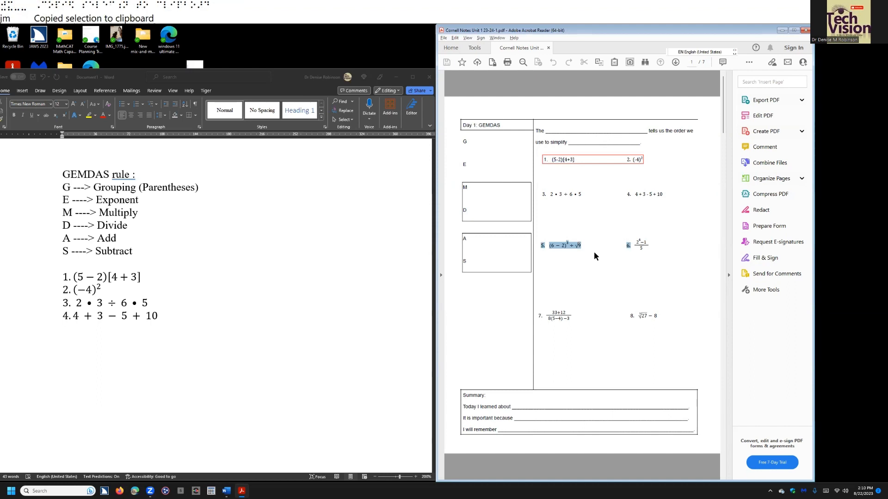
- Switch to the Word document and paste the copied problem into a new equation below problem 4
key(alt+Tab)
key(alt+Tab)
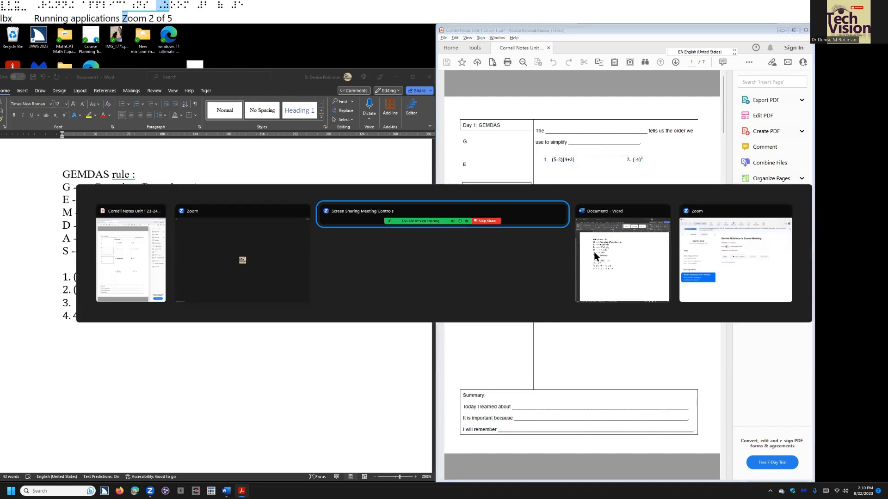
key(alt+Tab)
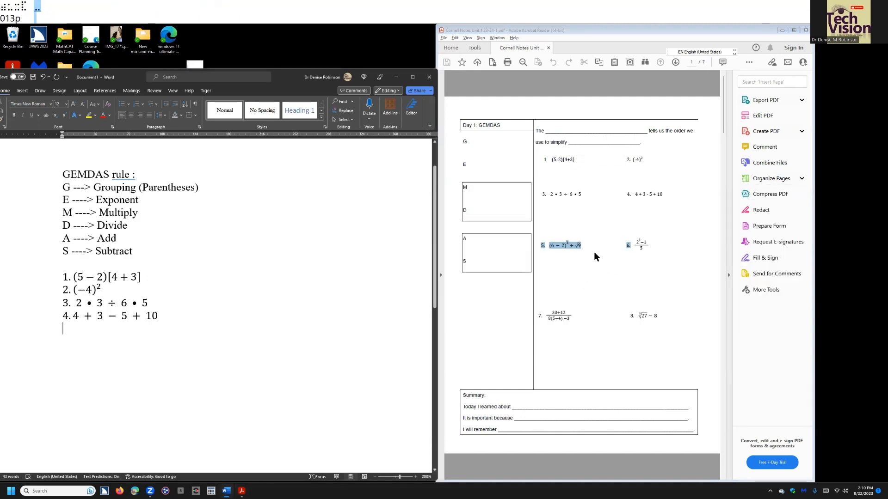
key(alt+equal)
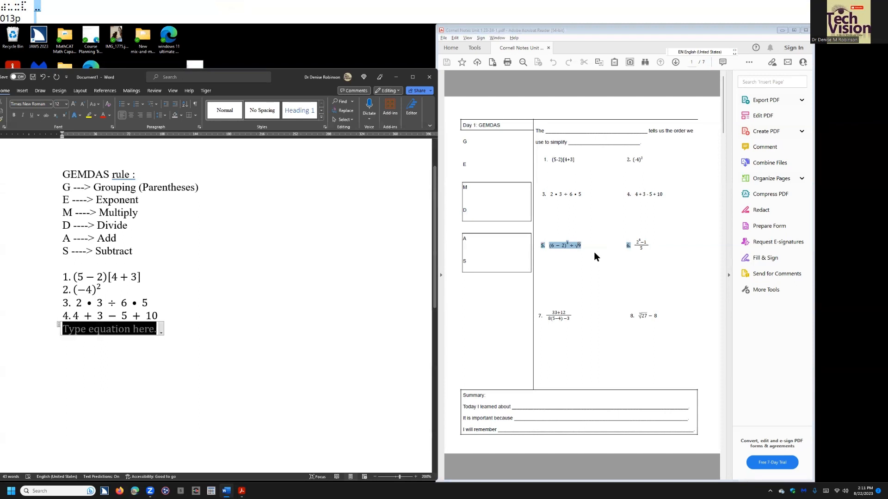
key(ctrl+v)
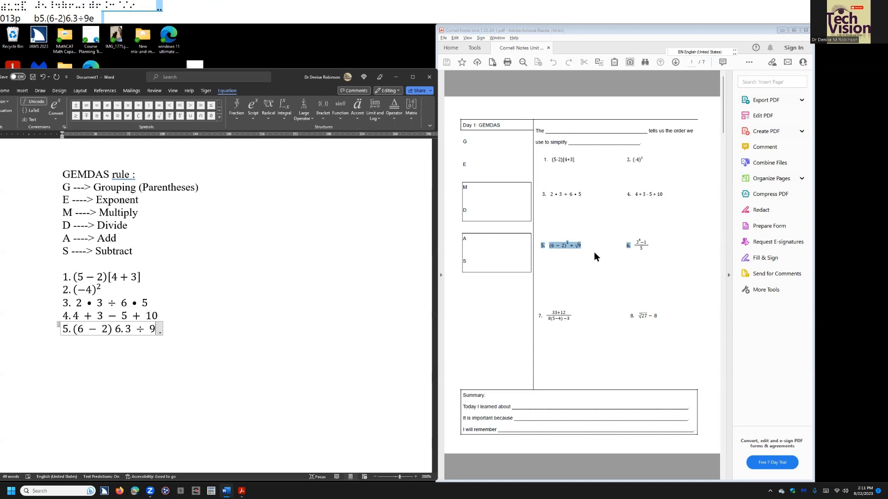
- Delete the stray "6.3 ÷ 9" that follows (6 − 2) in the equation for problem 5
key(BackSpace)
key(BackSpace)
key(BackSpace)
key(BackSpace)
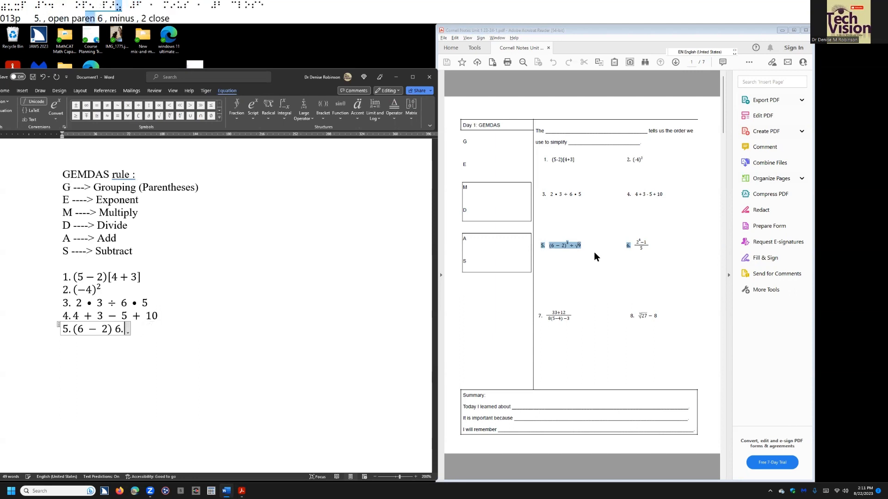
key(BackSpace)
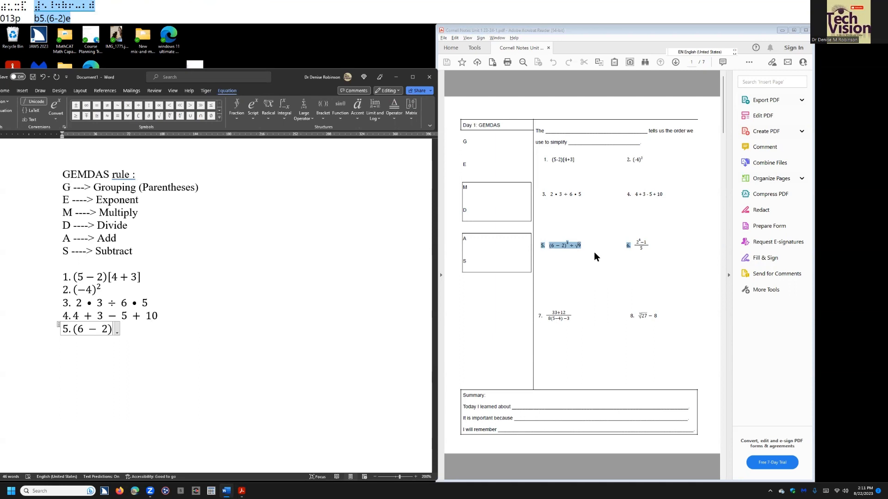
- Complete problem 5 by raising (6 − 2) to the power 3 and adding ÷ √9, ending with a new line
text(^)
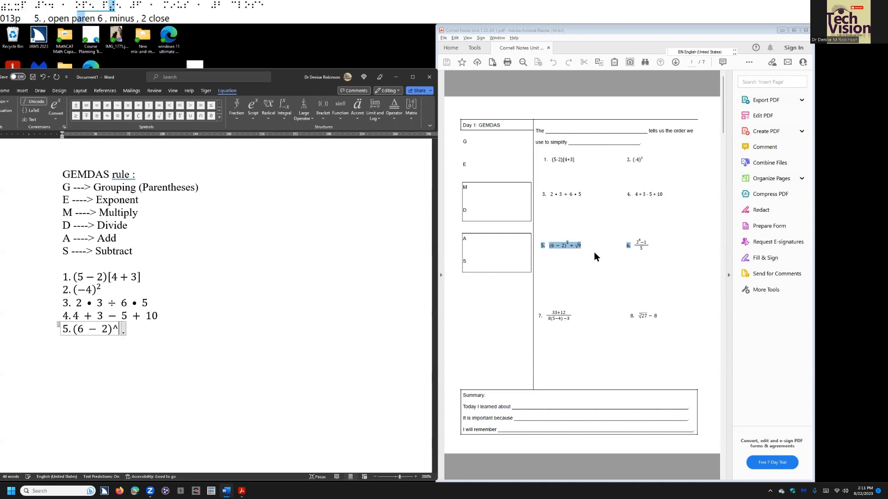
text(3)
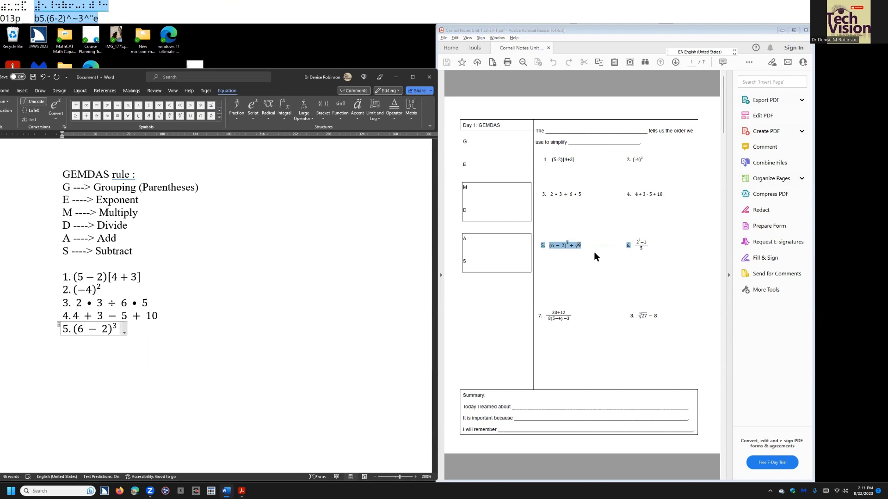
text(\div)
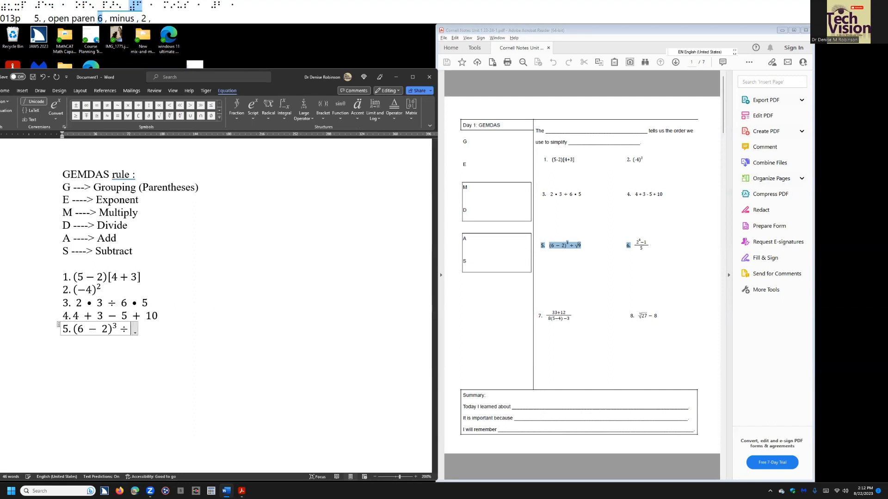
text(\sqrt )
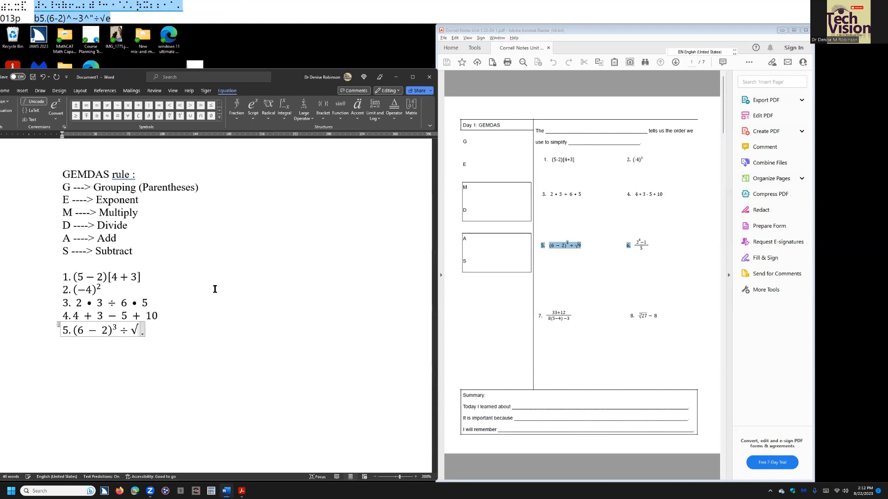
text(9)
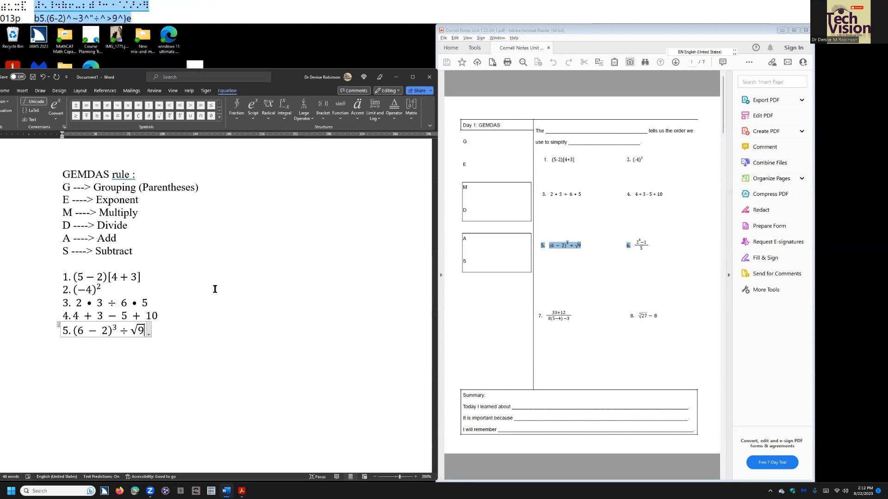
key(Return)
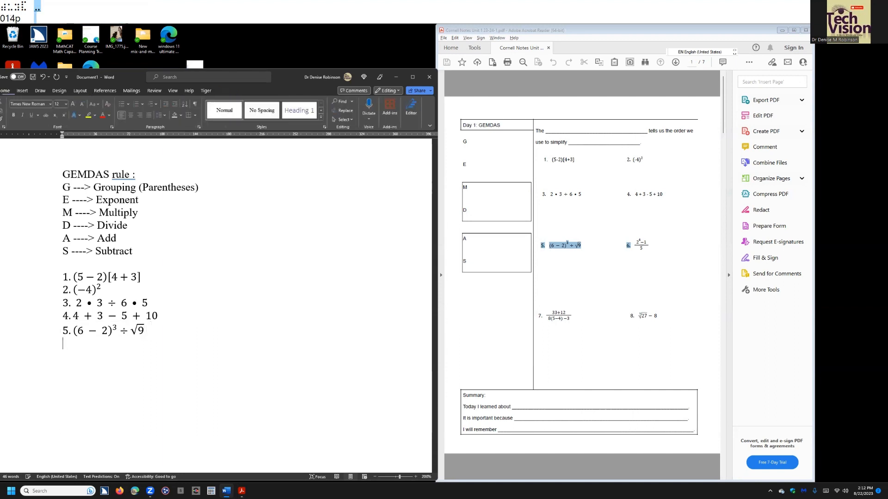
- Try to copy problem 6 from the worksheet PDF and paste it into a new equation below problem 5 in Word
click(627, 243)
drag(626, 243, 649, 252)
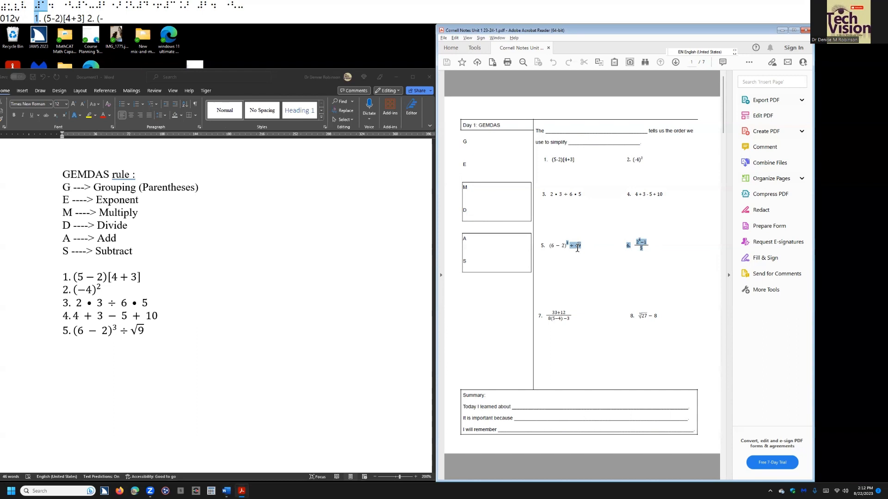
key(ctrl+c)
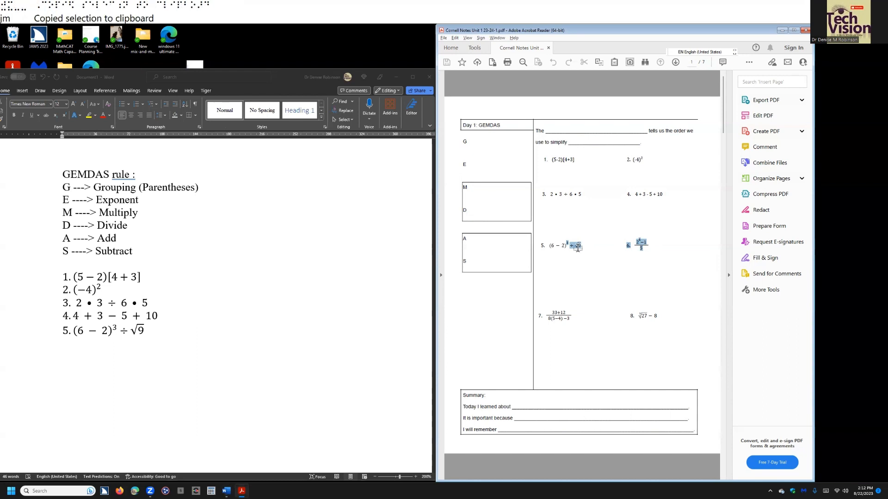
key(alt+Tab)
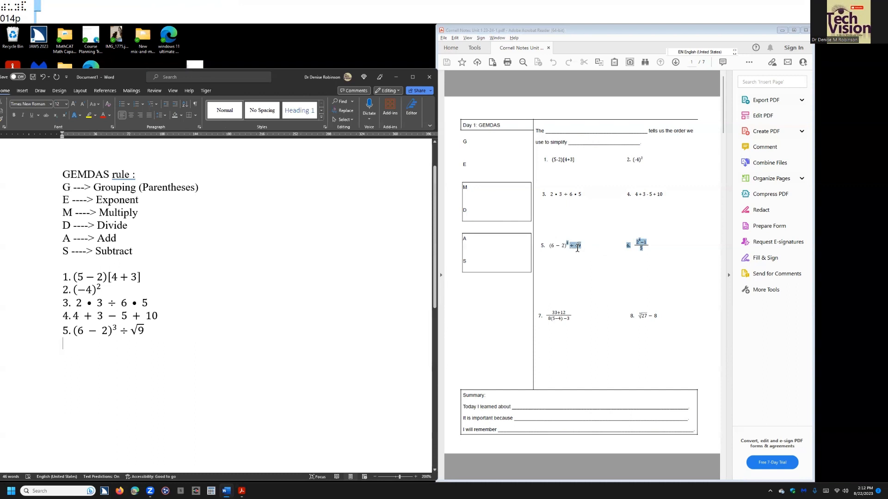
key(alt+equal)
key(ctrl+v)
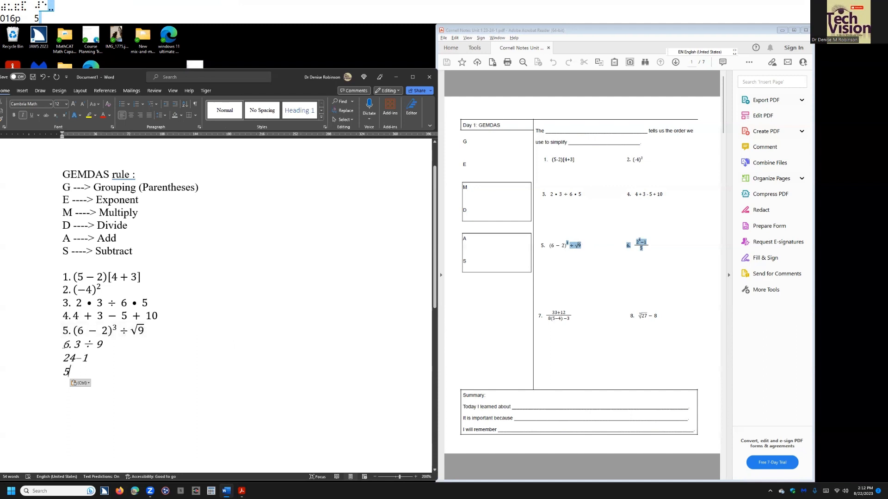
- Delete the three pasted lines below problem 5 and return to the empty line
drag(64, 345, 97, 376)
key(BackSpace)
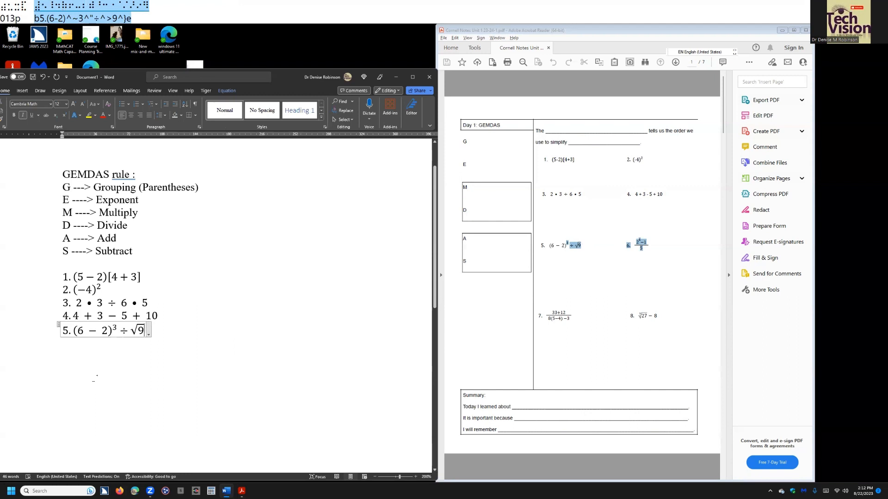
key(Down)
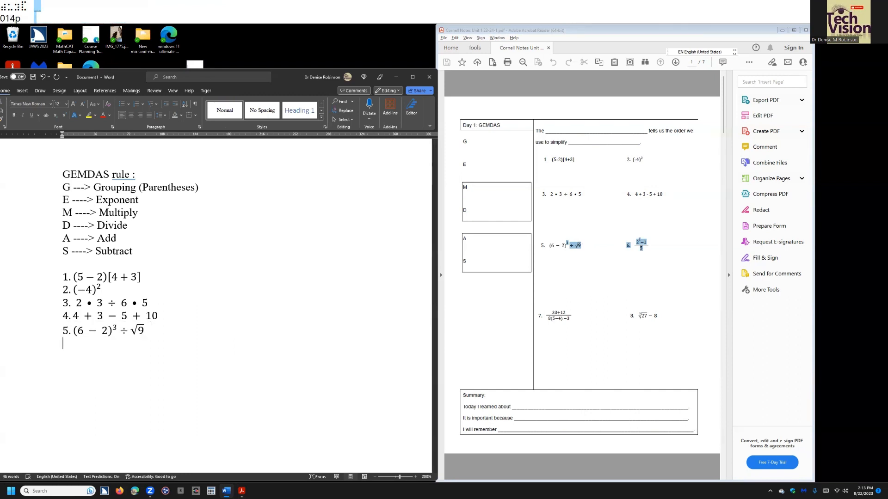
- Number the line 6. and write problem 6 as an equation with the fraction (2^4−1)/5, ending with a new line
text(6.)
key(alt+equal)
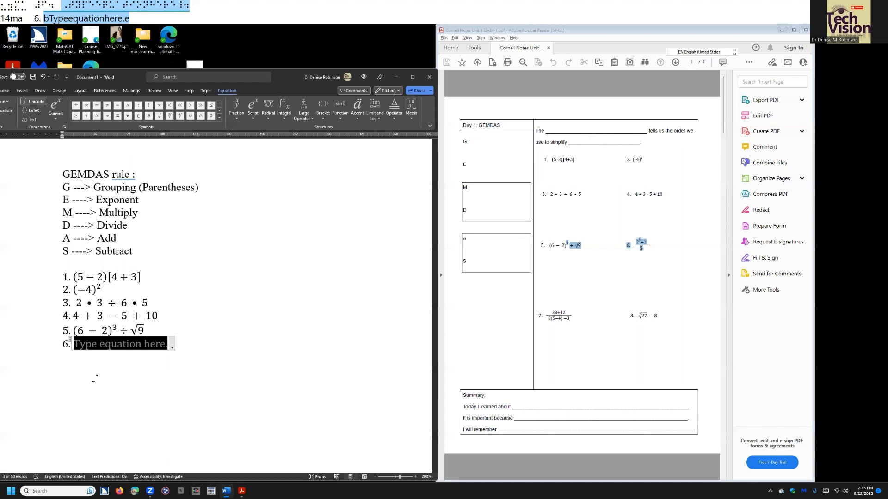
text(()
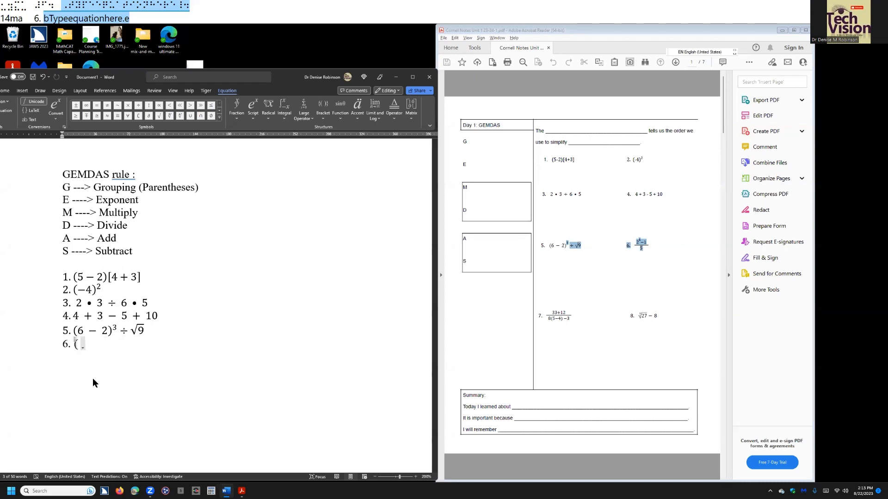
text(2)
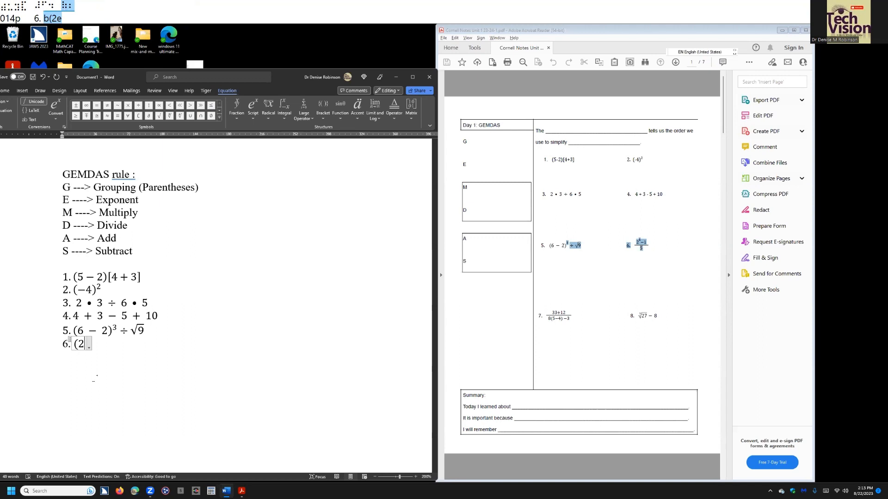
text(^4-1)
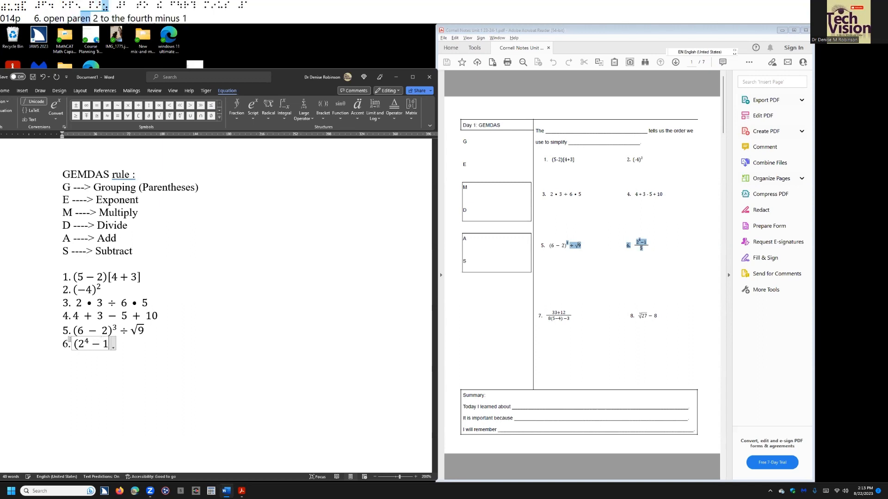
text())
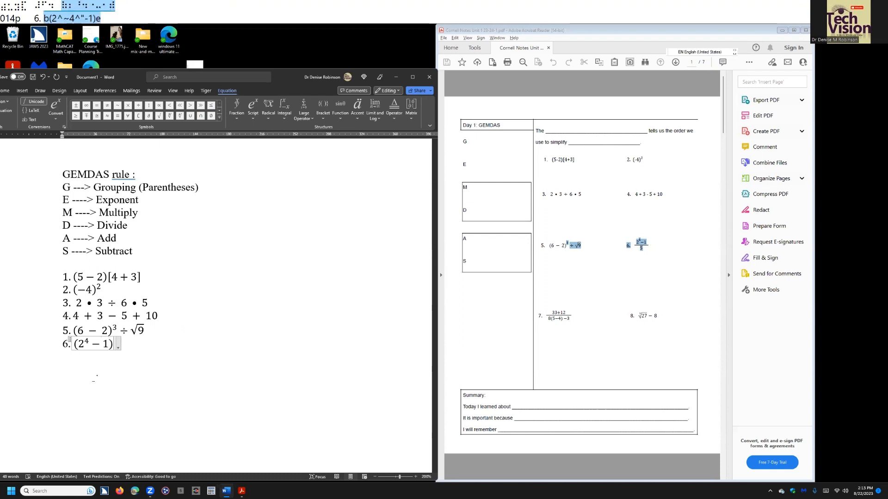
text(/)
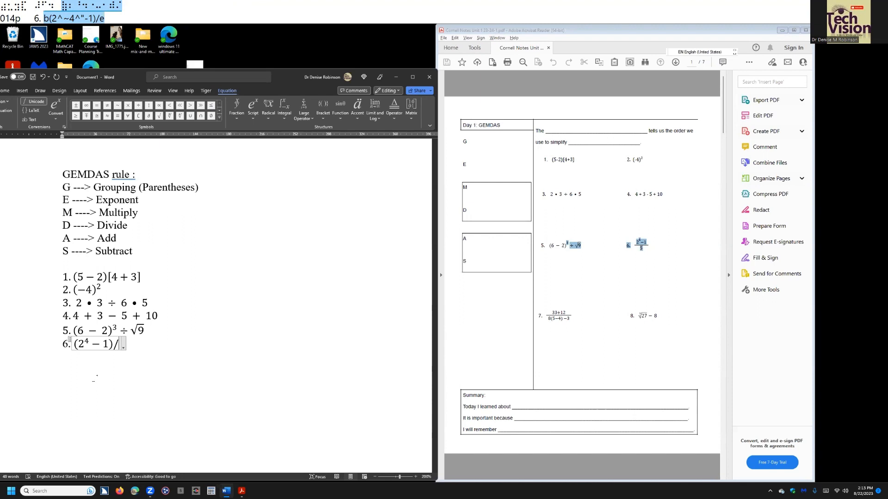
text(5)
key(Return)
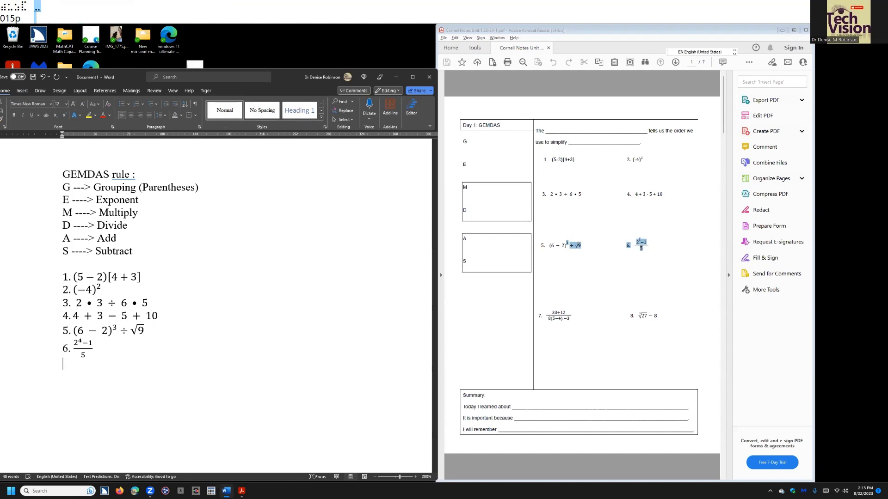
- Number the next line 7. and write an equation with 33+12 over 8(5−4), followed by −3
key(Up)
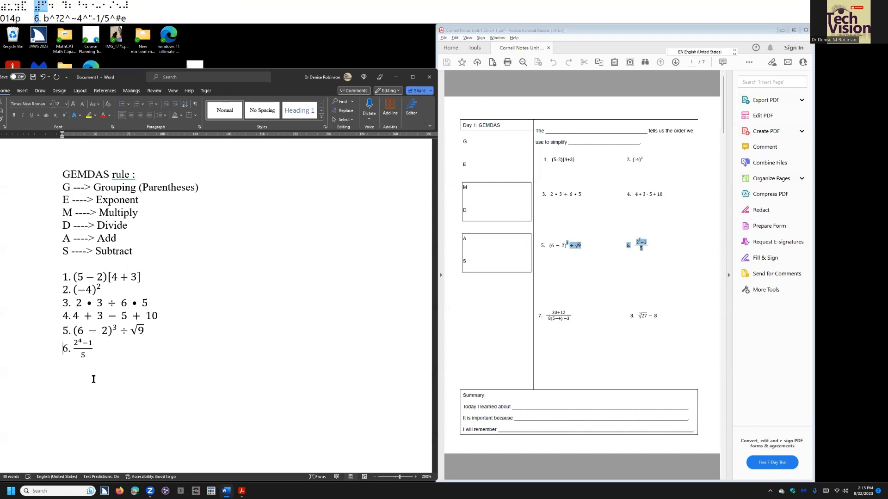
key(Down)
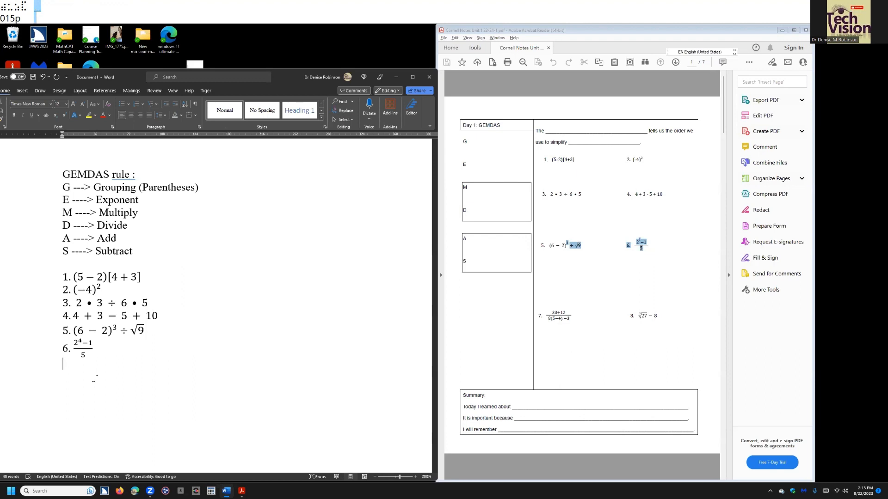
text(7.)
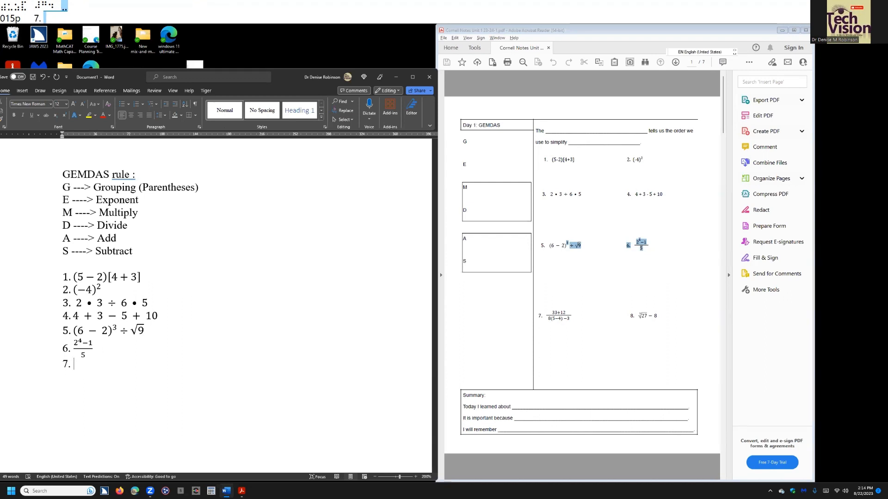
key(alt+equal)
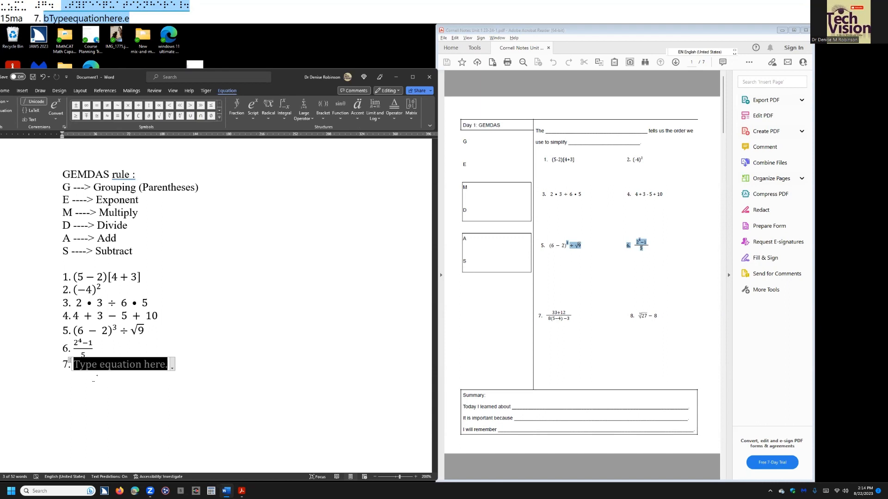
text((3)
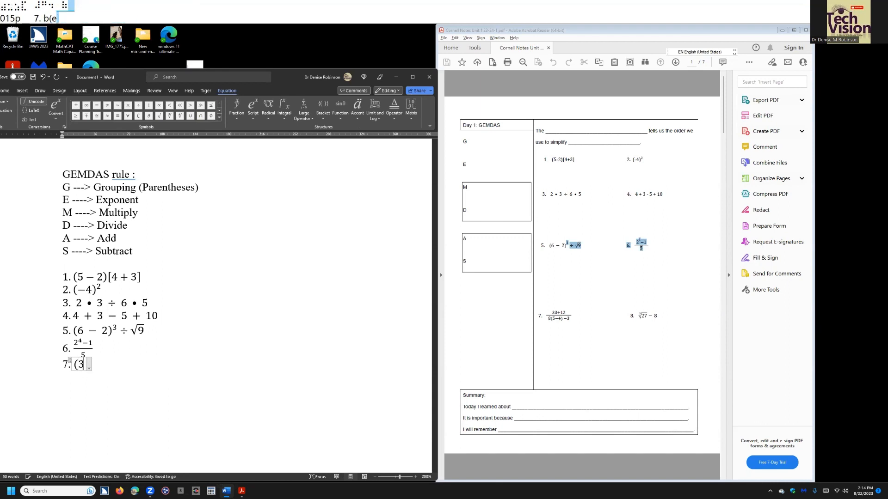
text(3+12)
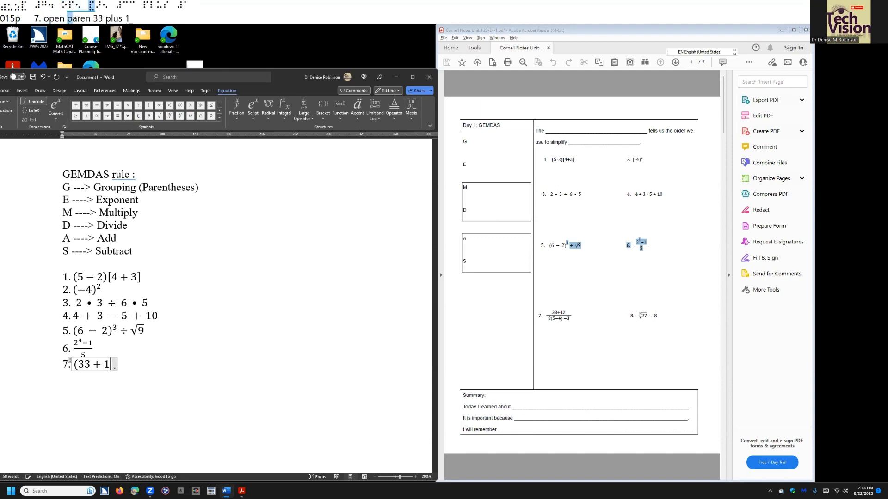
text()/)
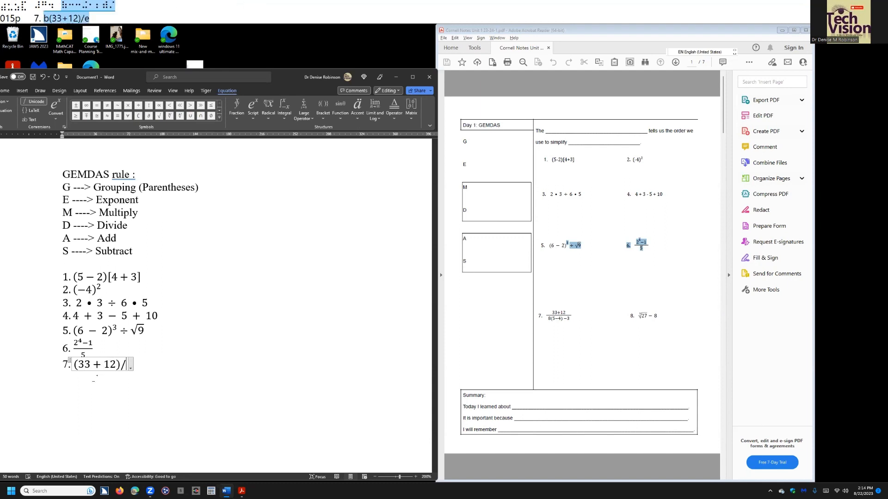
text(8()
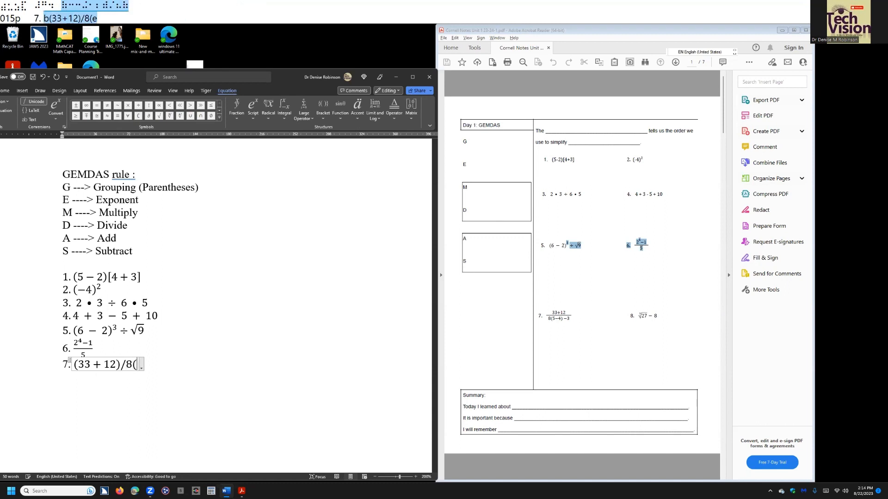
text(5-4)
text())
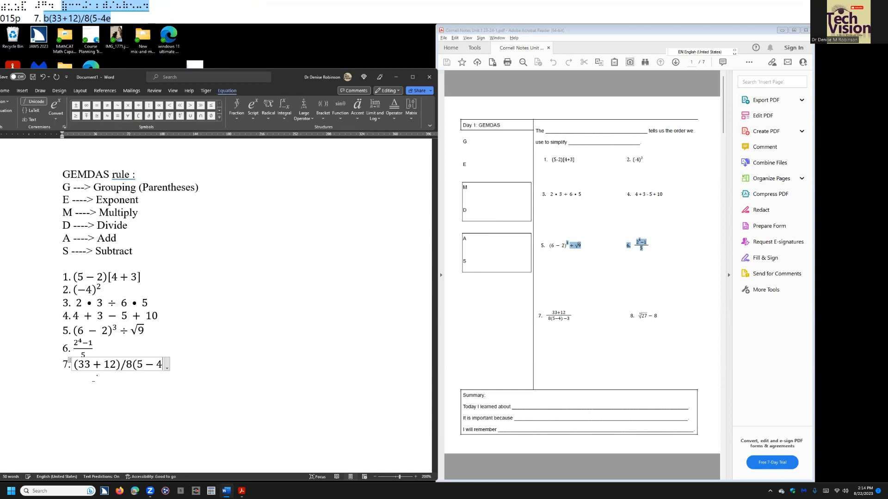
text( -3)
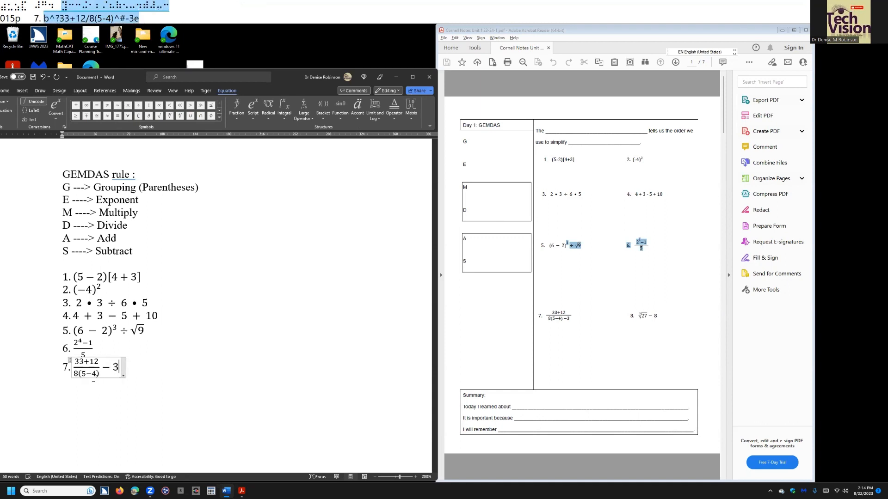
- Remove the −3 beside problem 7's fraction and insert an opening parenthesis before the 8 in the denominator
key(BackSpace)
key(BackSpace)
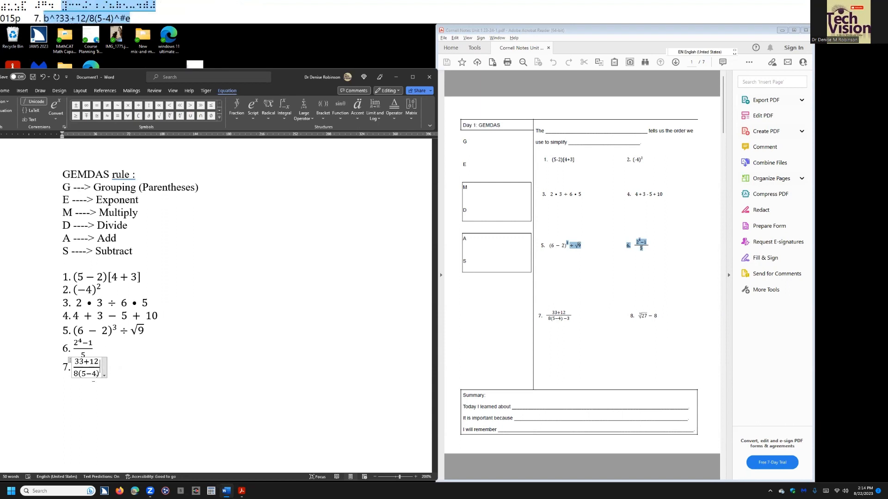
key(Up)
click(75, 373)
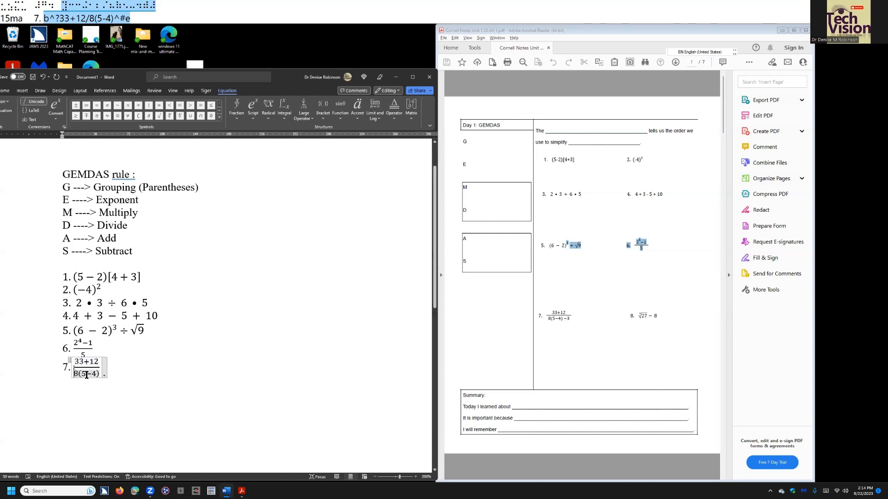
text(()
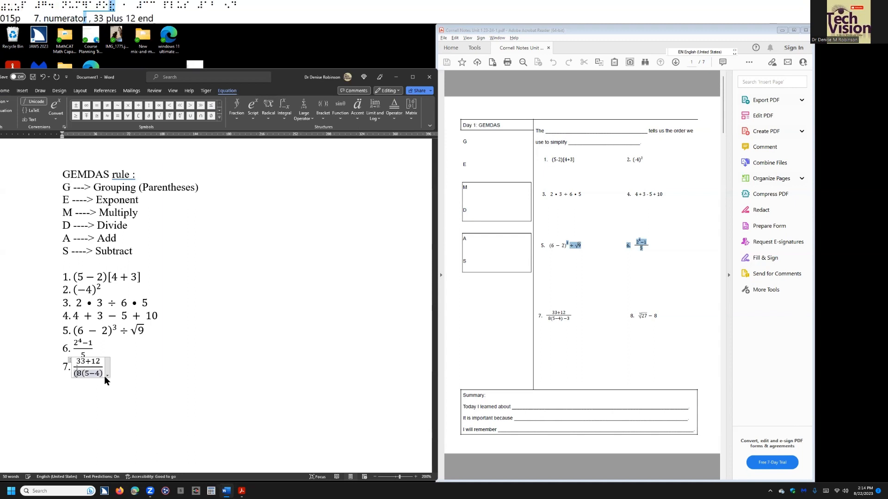
- Add the second closing parenthesis so problem 7's denominator reads (8(5−4)), ending with a new line
key(End)
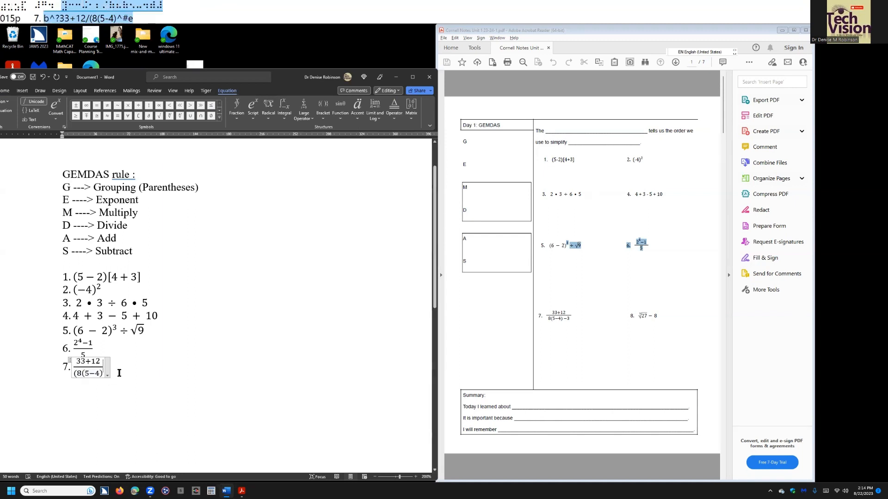
key(Left)
key(Left)
key(Left)
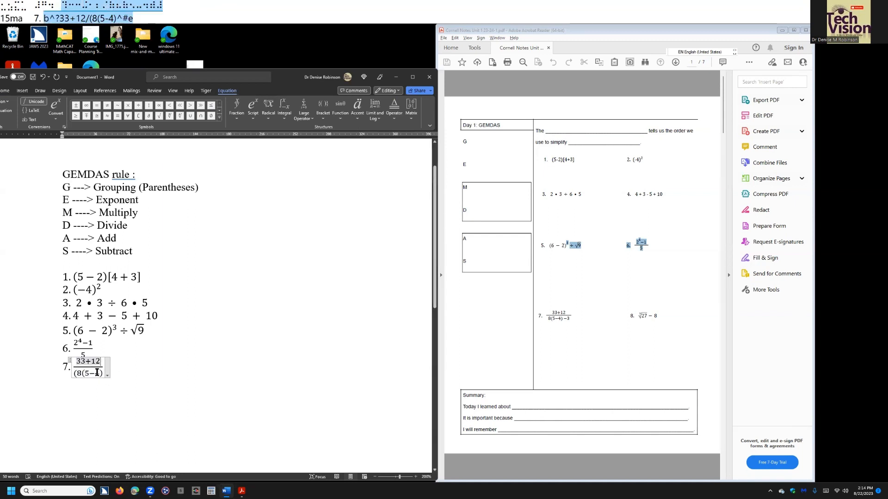
key(Up)
key(Down)
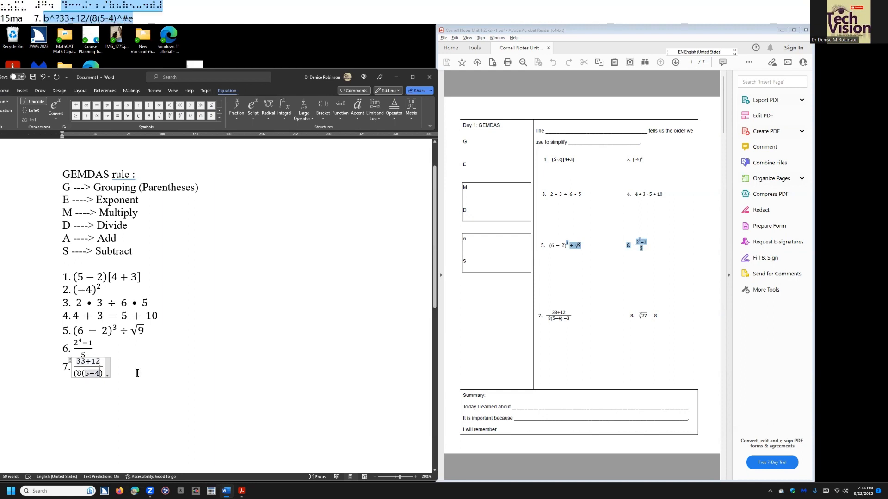
key(Up)
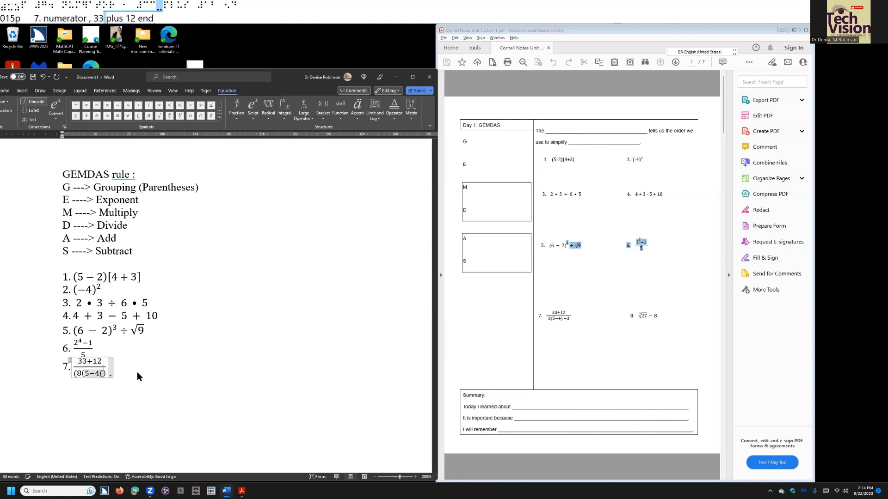
key(Down)
text())
key(Right)
key(Right)
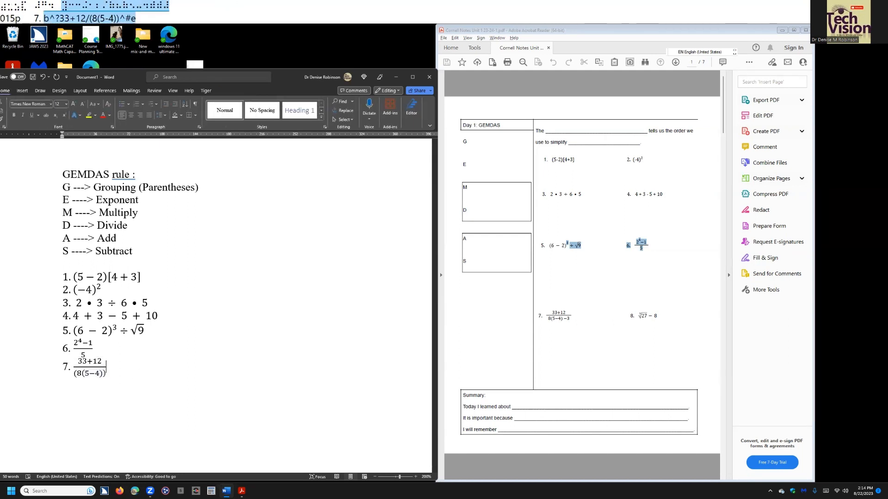
key(Return)
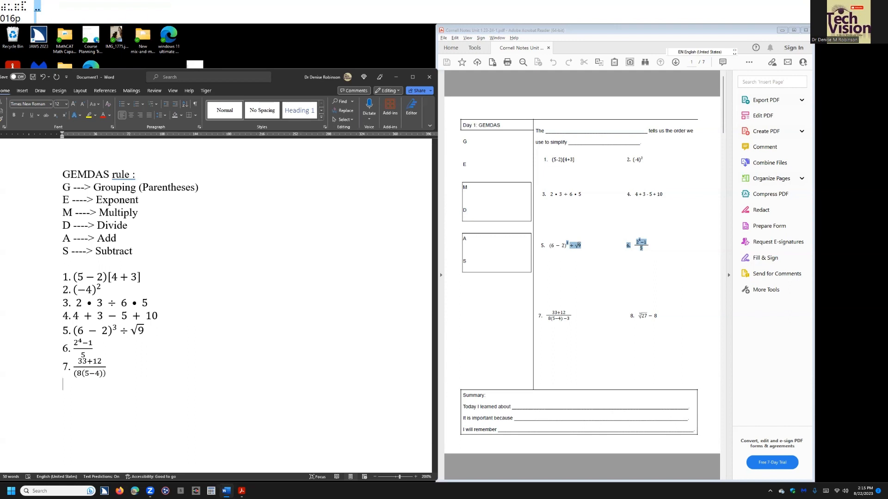
- Insert −3 after (5−4) inside the outer parentheses of problem 7's denominator and return to the line below
key(Up)
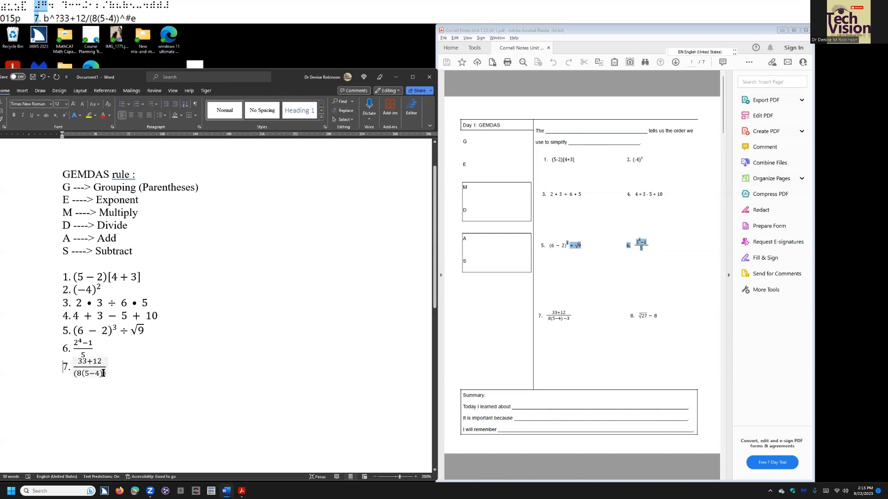
click(103, 373)
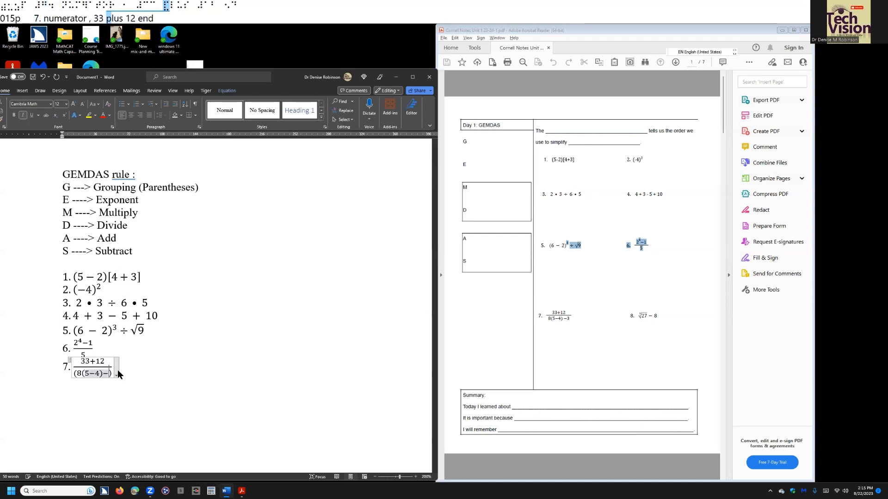
text(-3)
key(Return)
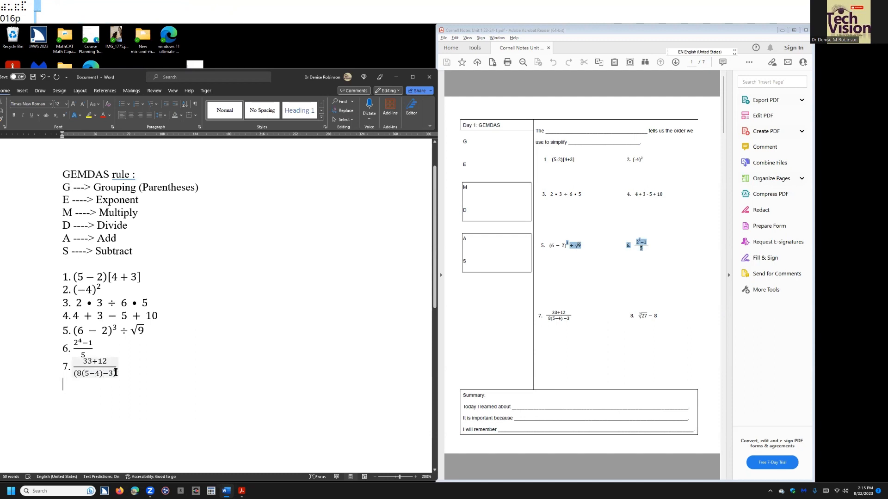
- Try to remove the outer parentheses around the denominator of problem 7
click(115, 372)
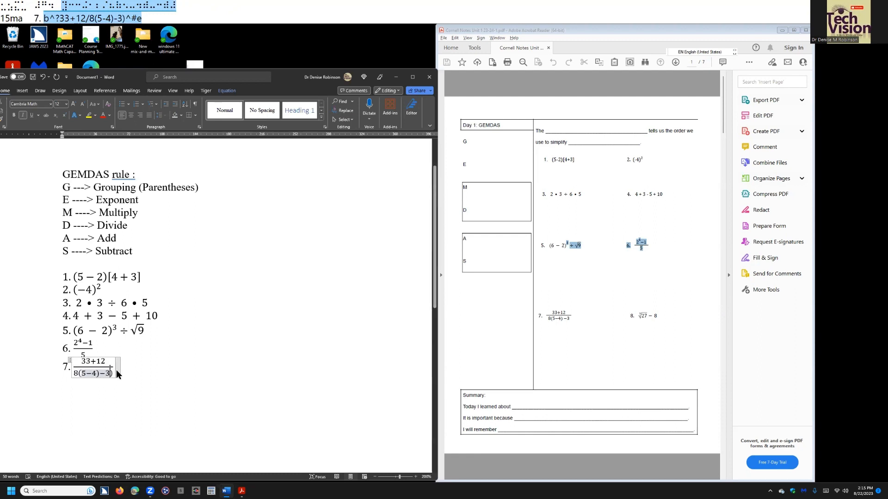
key(shift+Left)
key(shift+Left)
key(shift+Left)
key(shift+Left)
key(shift+Left)
key(shift+Left)
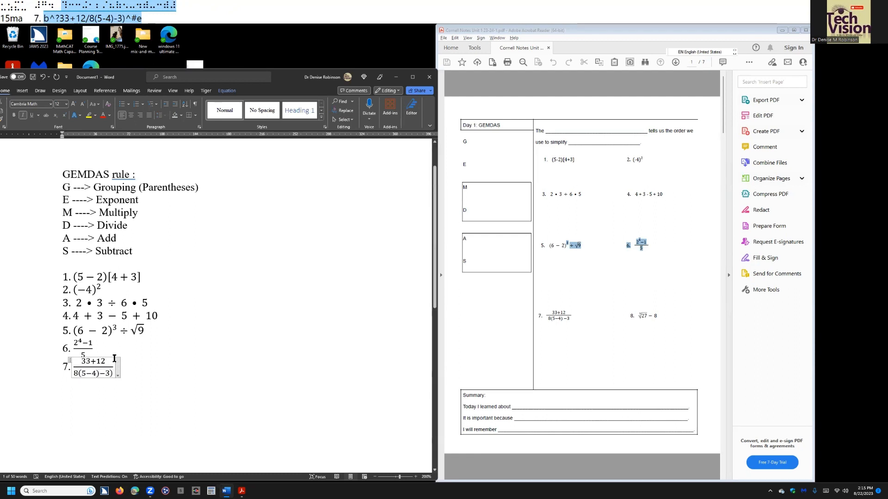
click(118, 388)
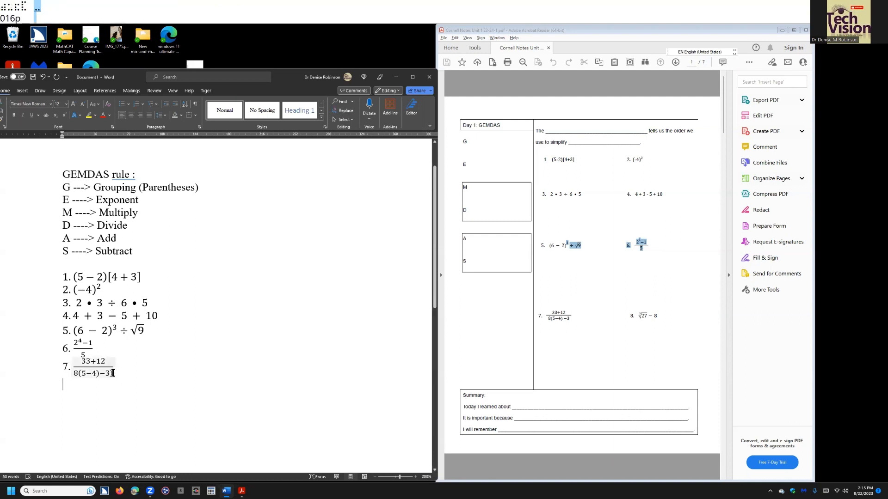
click(115, 373)
text())
click(116, 372)
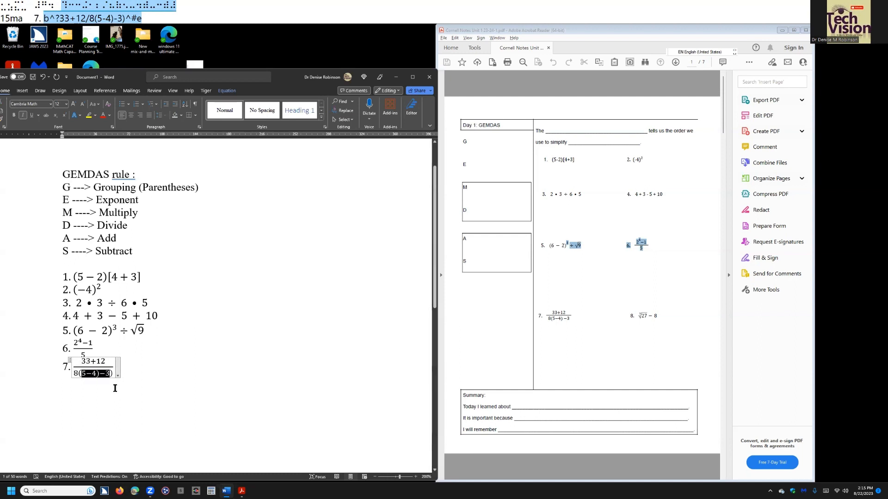
click(115, 389)
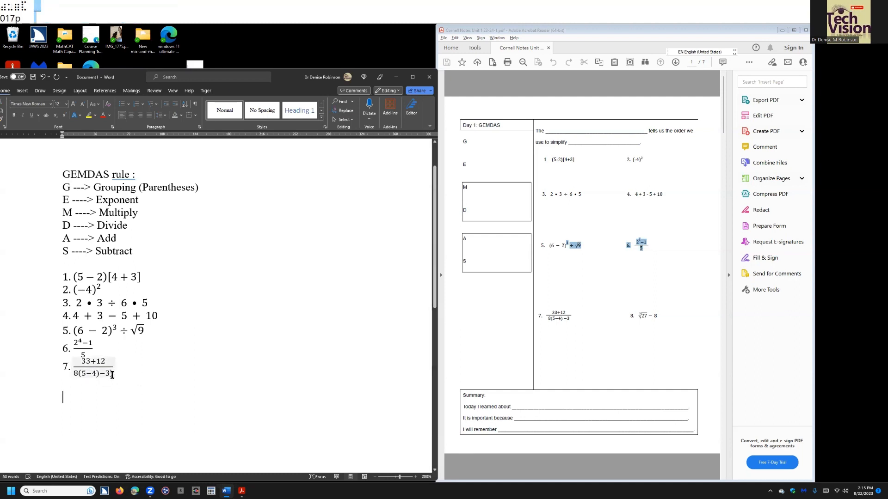
click(115, 372)
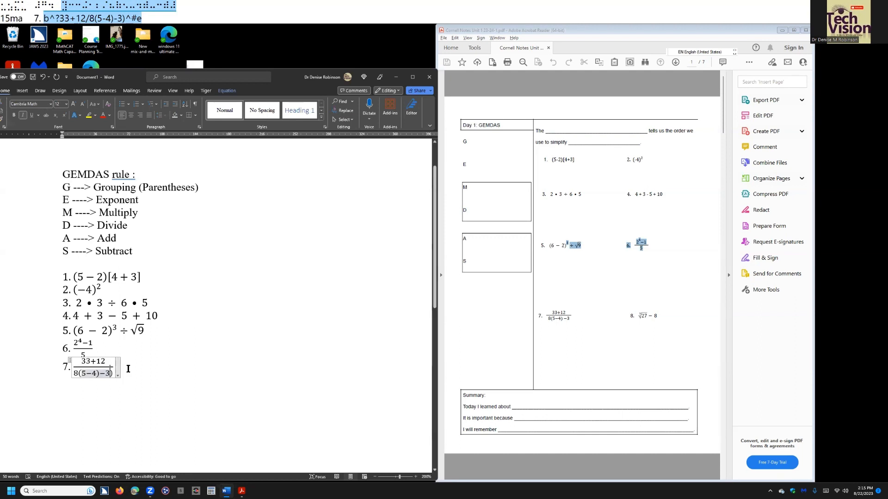
click(128, 369)
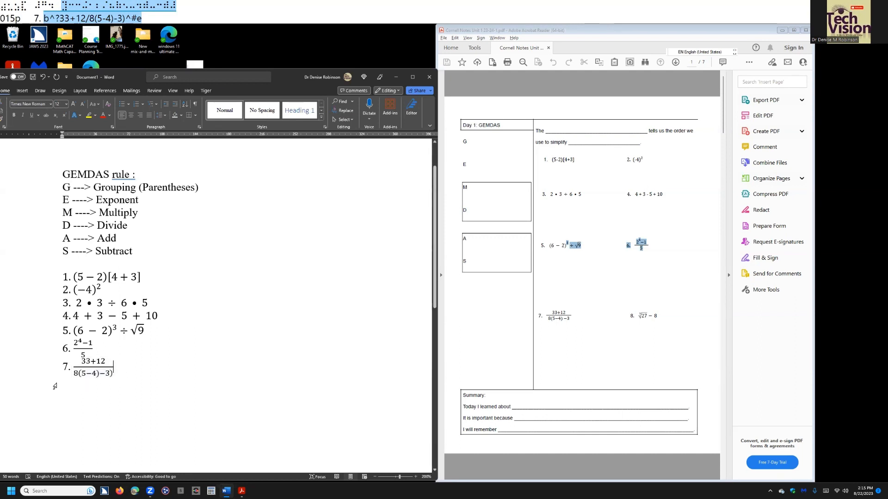
- Restore the opening parenthesis before the 8 in problem 7's denominator and return to the empty line below
click(73, 373)
text(()
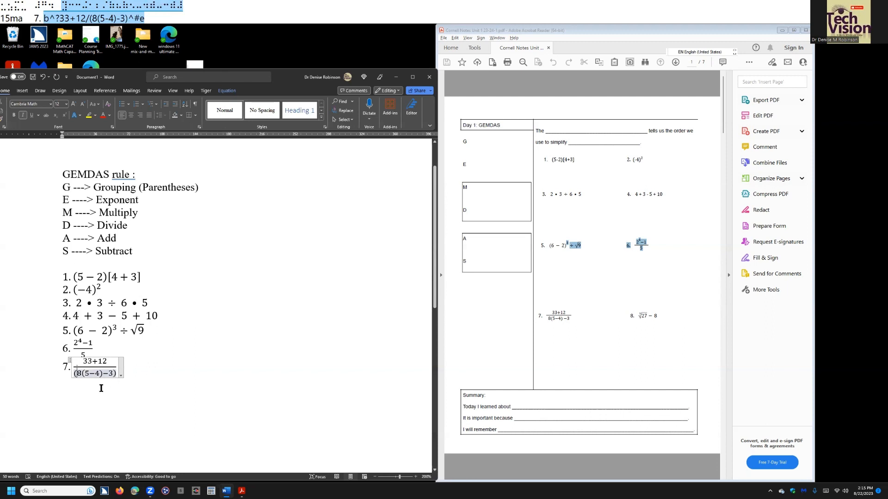
click(116, 389)
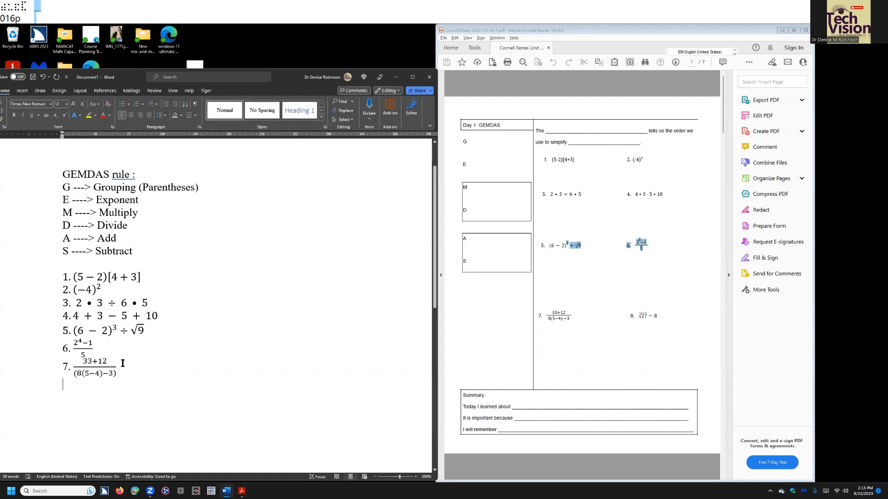
- Number the empty line 8. and insert an equation containing a root with an index placeholder and 27 as the radicand
text(8.)
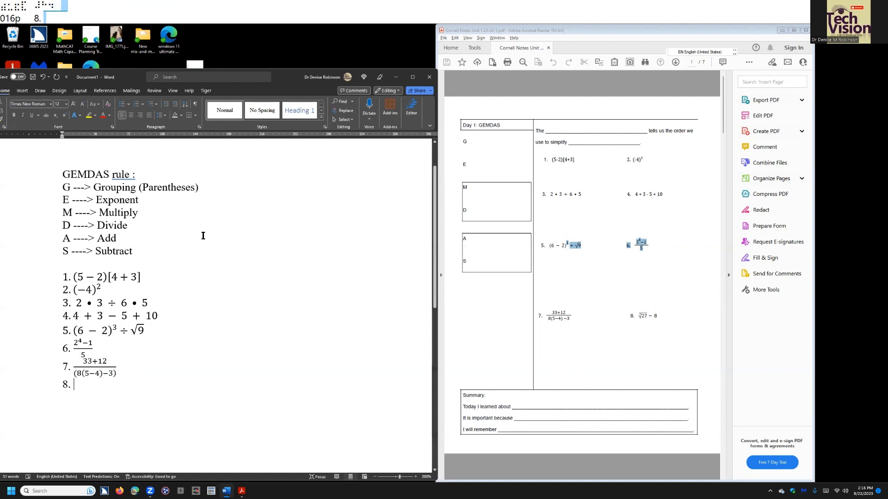
key(alt+equal)
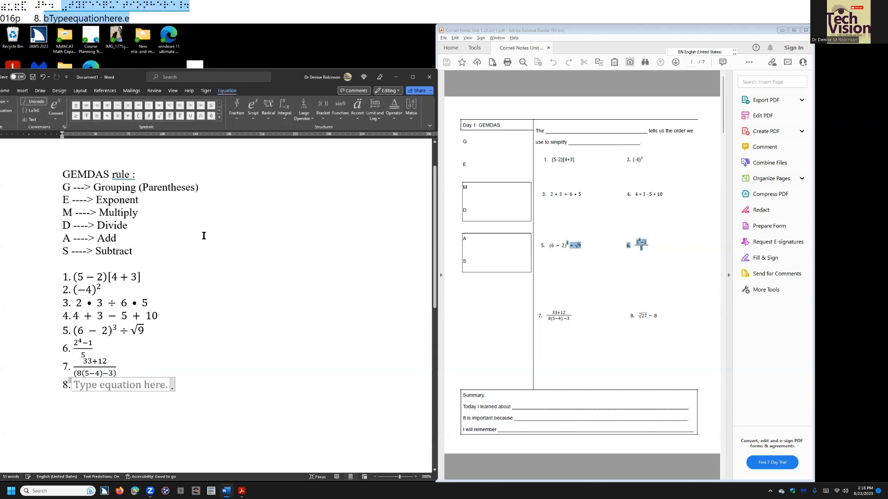
click(269, 119)
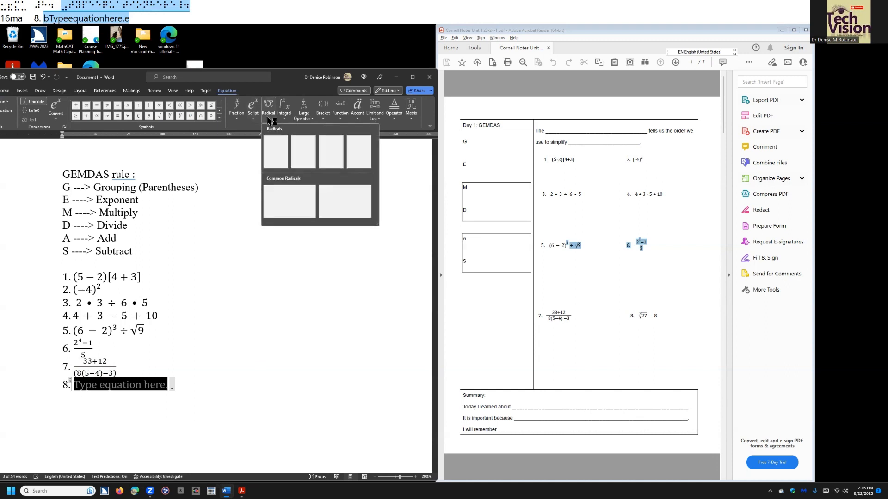
click(306, 154)
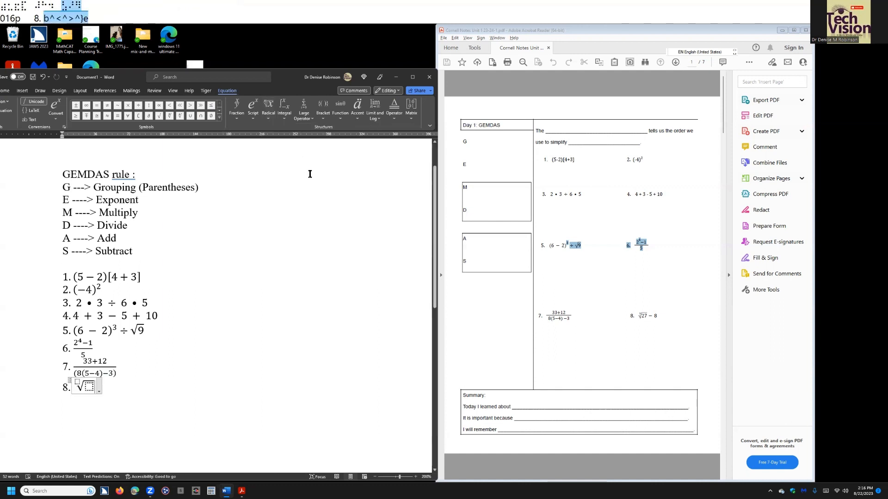
key(Left)
text(27)
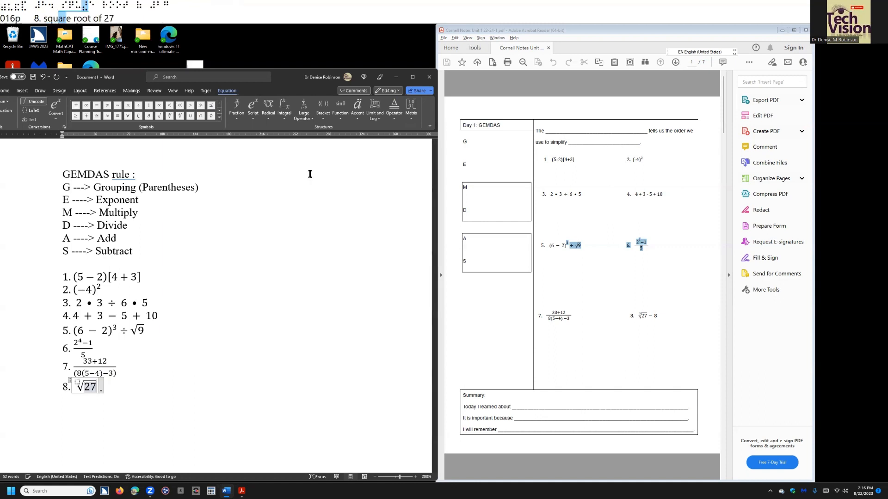
- Set the index of problem 8's root to 3, append −8 after the root and go to the line below
key(Left)
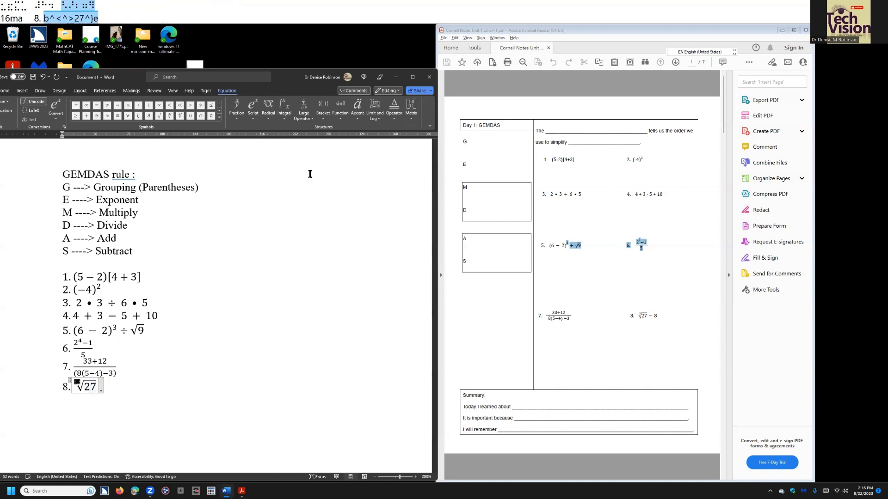
text(3)
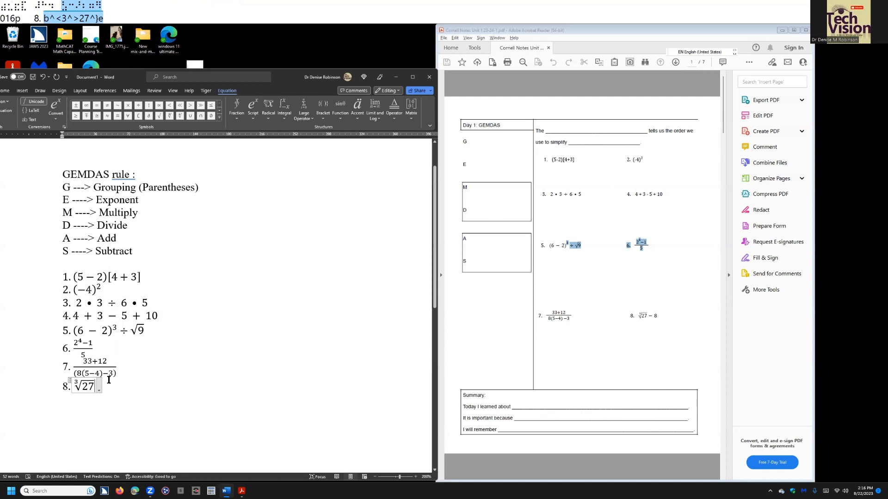
text(-8)
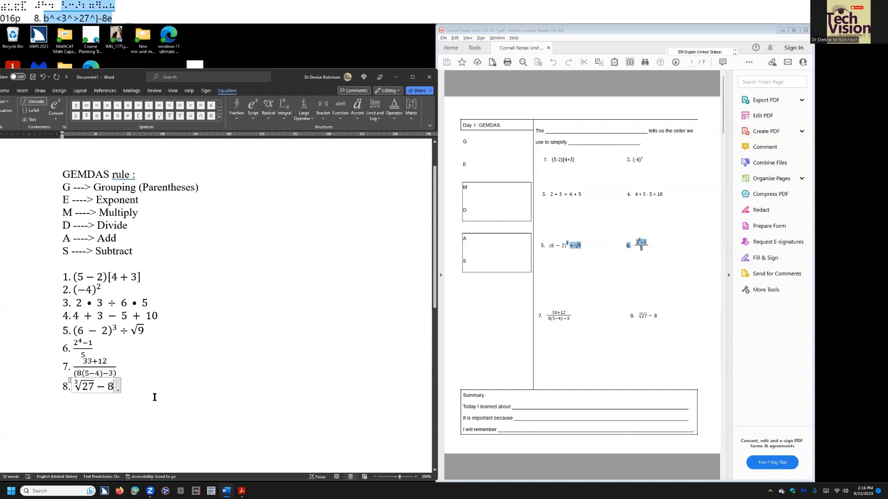
key(Down)
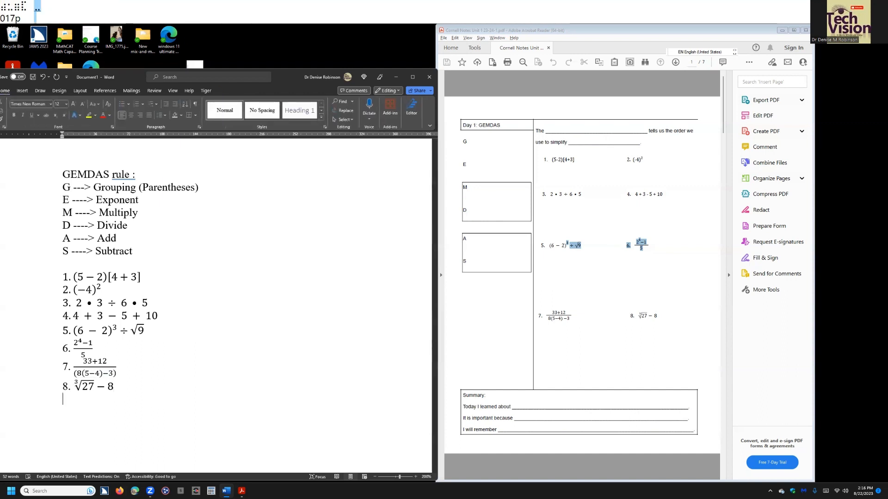
- Correct the flagged spacing in the heading so it reads "GEMDAS rule:" without a space before the colon
drag(112, 175, 135, 175)
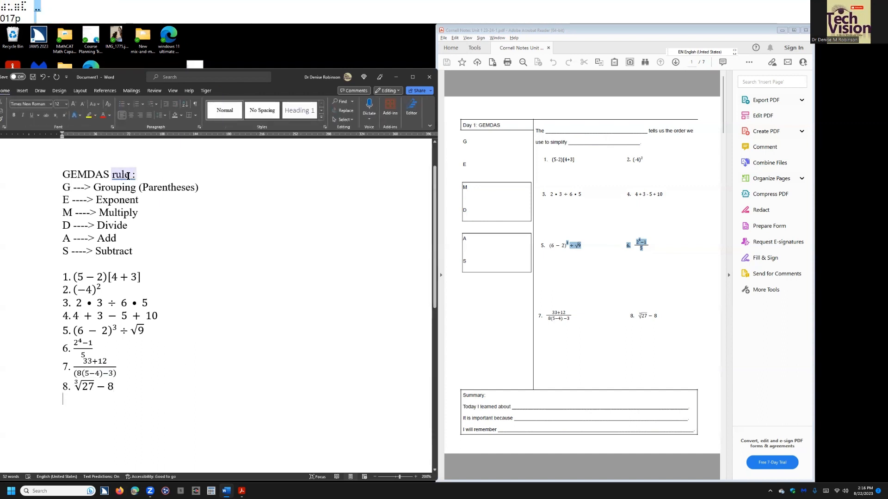
key(alt+F7)
key(Return)
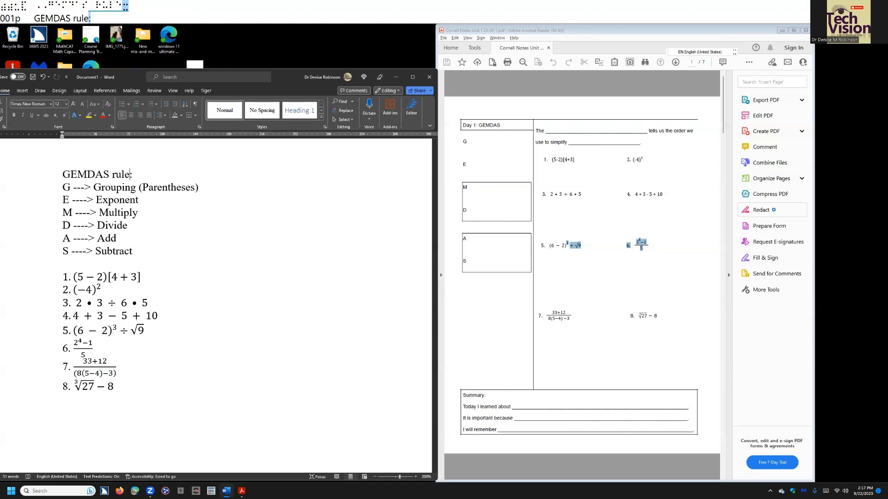
- Switch to the Cornell Notes Unit 1 23-24-1 document and insert a stacked fraction with numerator 33+12 after problem 7's existing fraction
key(alt+Tab)
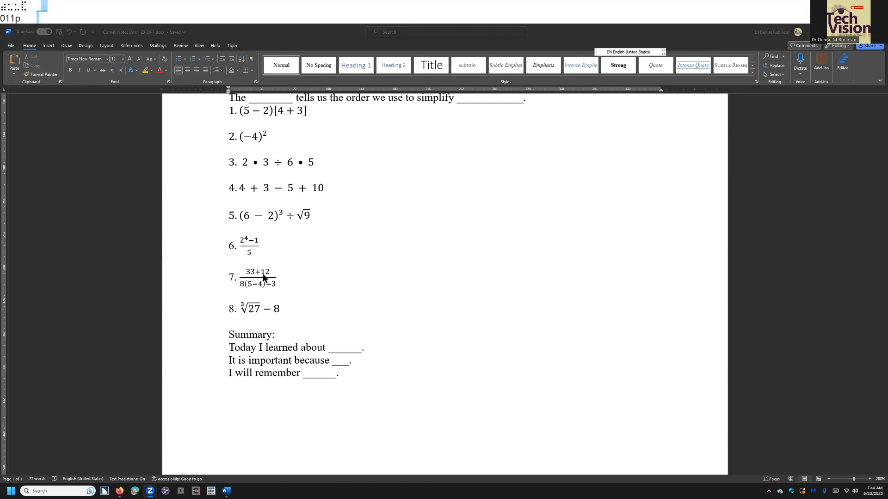
click(290, 277)
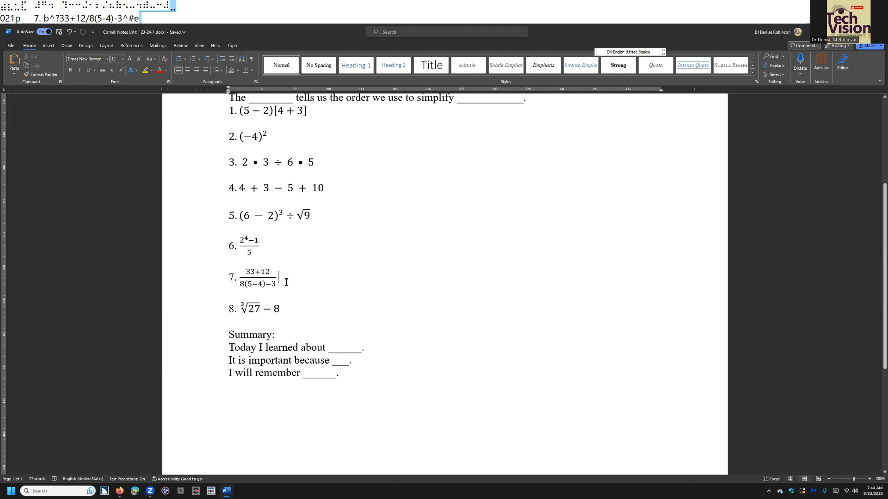
key(alt+equal)
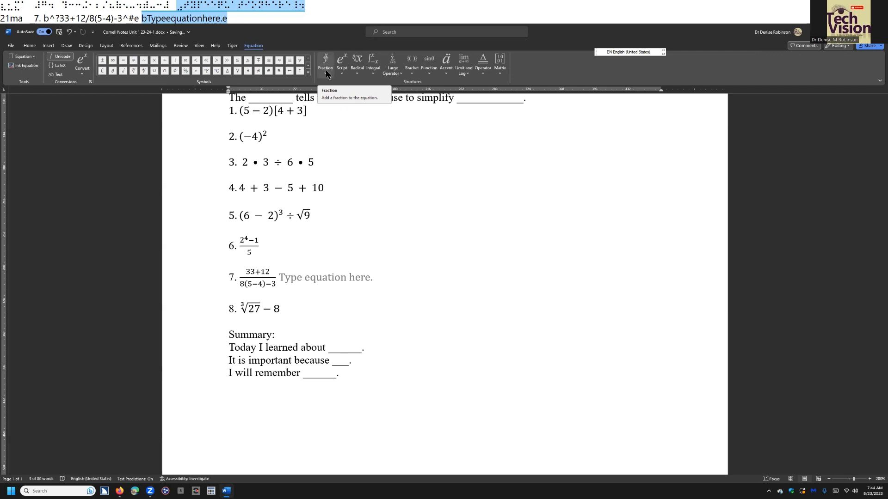
click(326, 69)
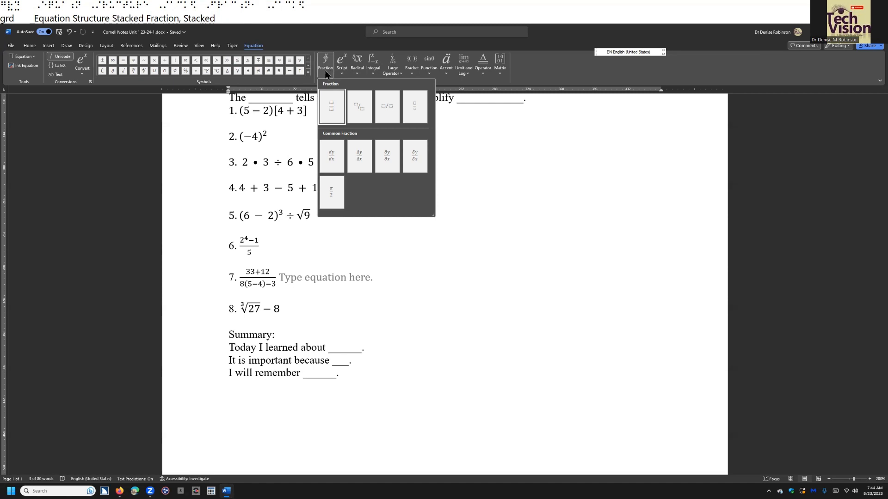
click(332, 106)
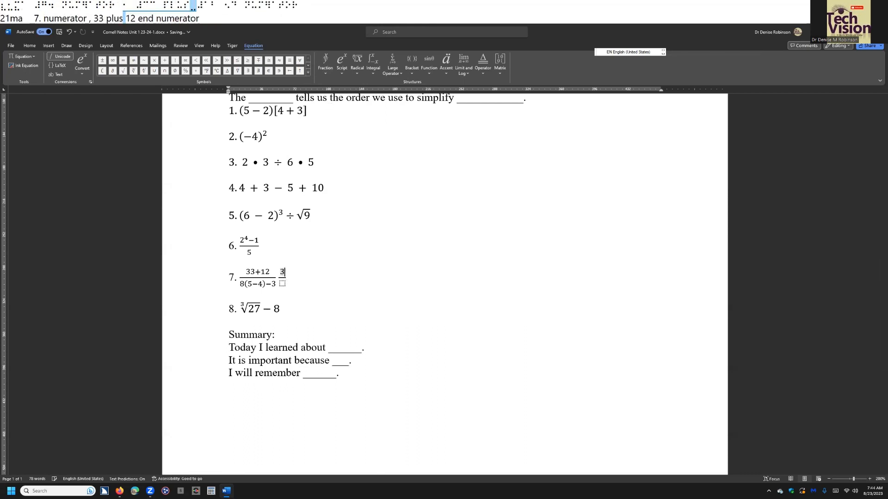
text(33+12)
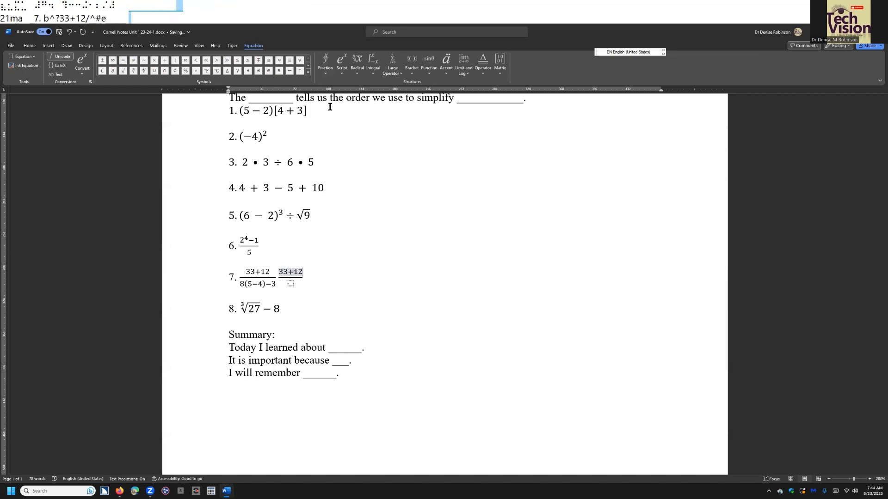
- Enter 8(5−4)−3 as the denominator of the new fraction beside problem 7
key(Down)
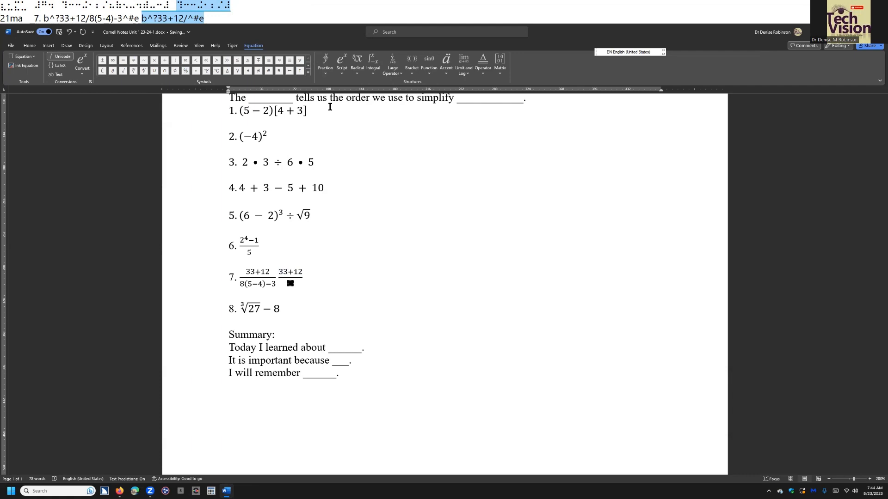
text(8()
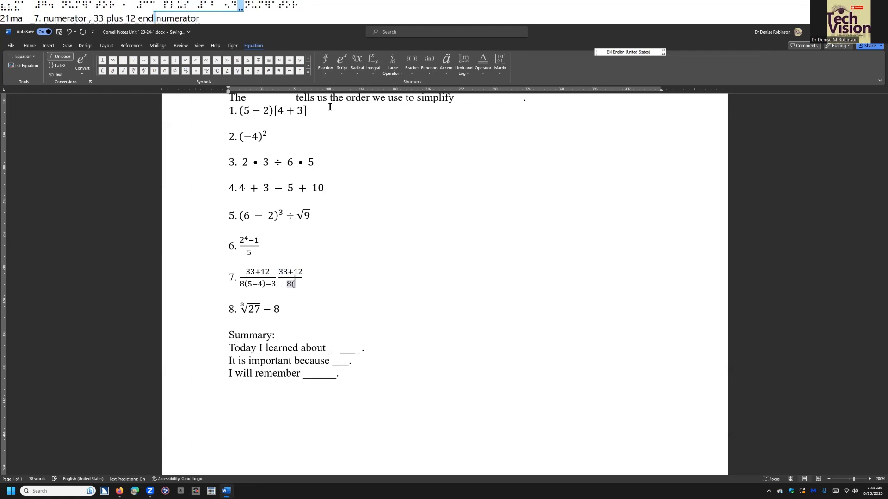
text(5-4)
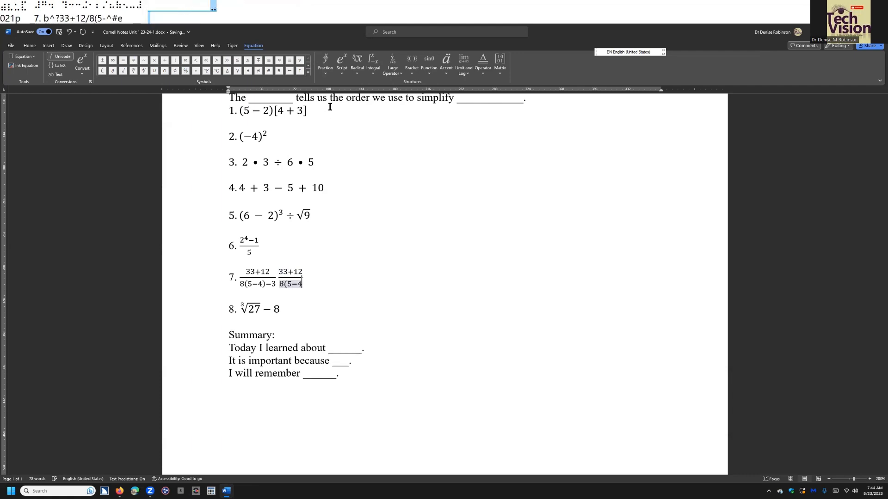
text()-3)
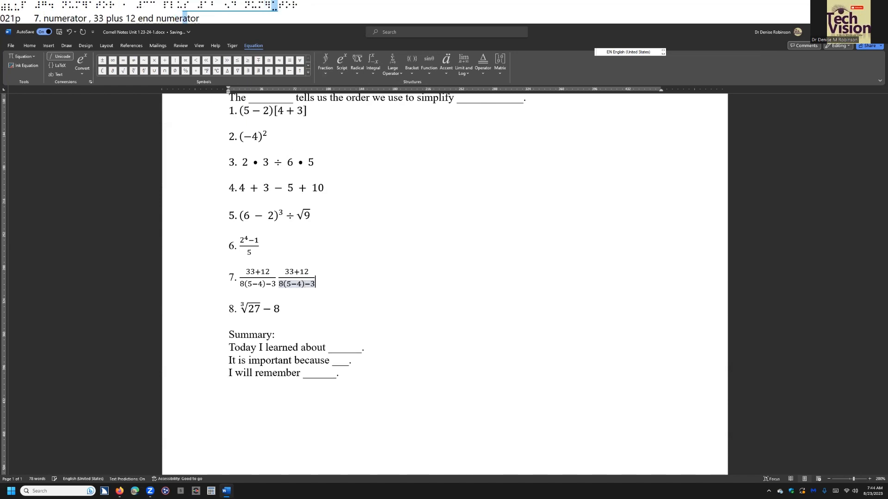